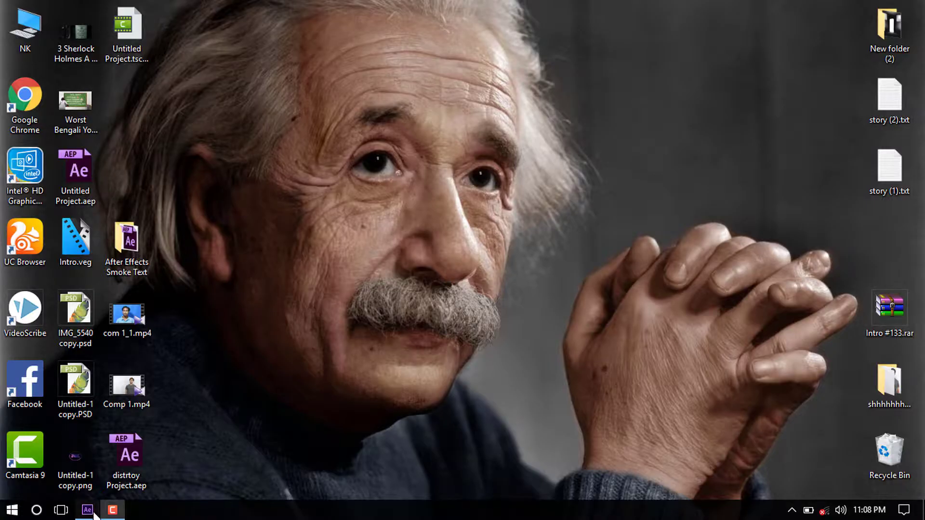
Bring up the Adobe After Effects CC 2017 window from the taskbar.
click(94, 512)
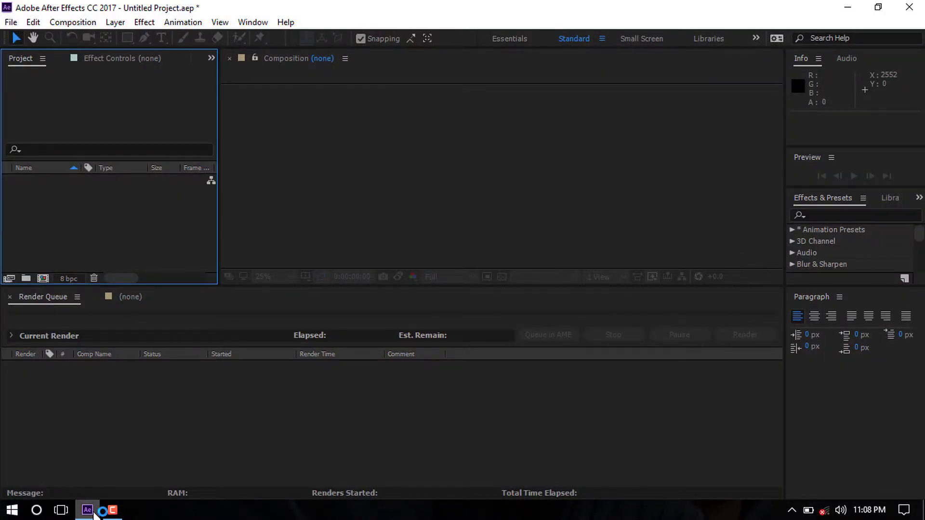
Create Comp 1 at HDTV 1080 (1920×1080, 29.97 fps, drop-frame), about 30 seconds long.
right_click(127, 209)
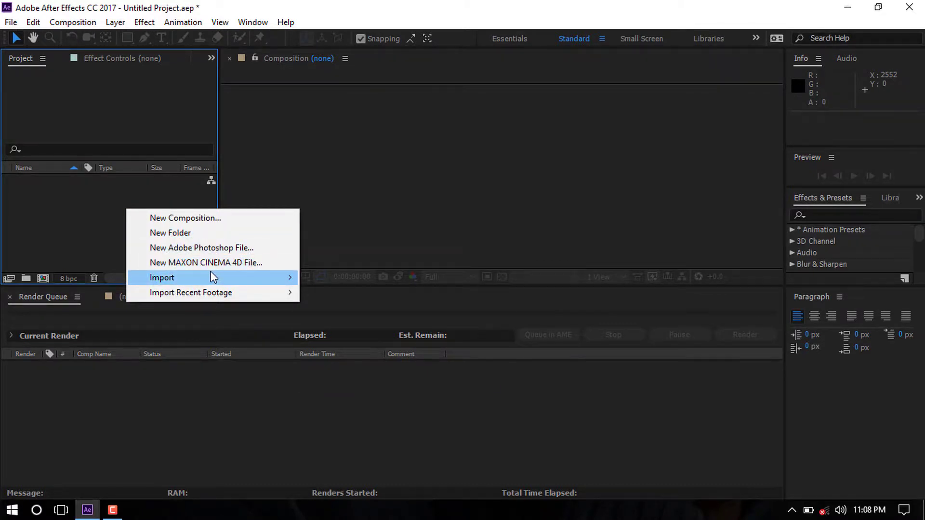
mouse_move(212, 277)
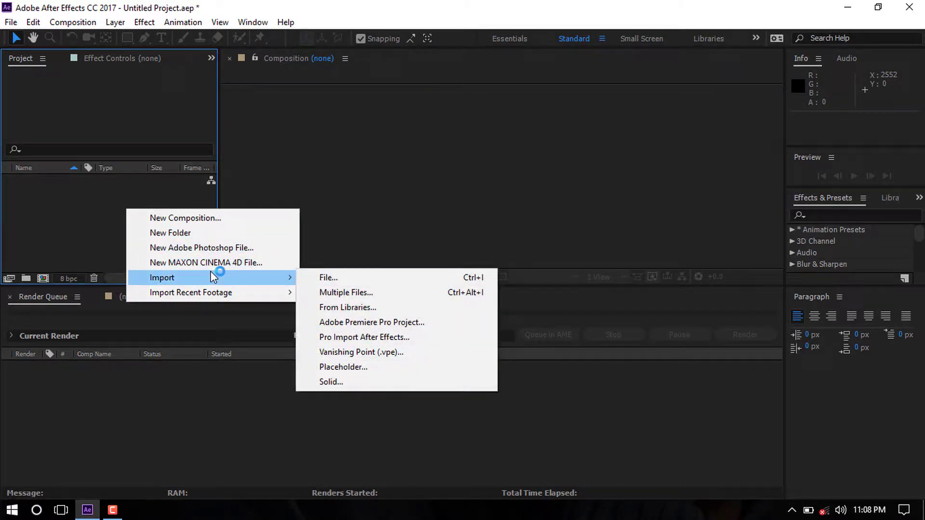
click(200, 219)
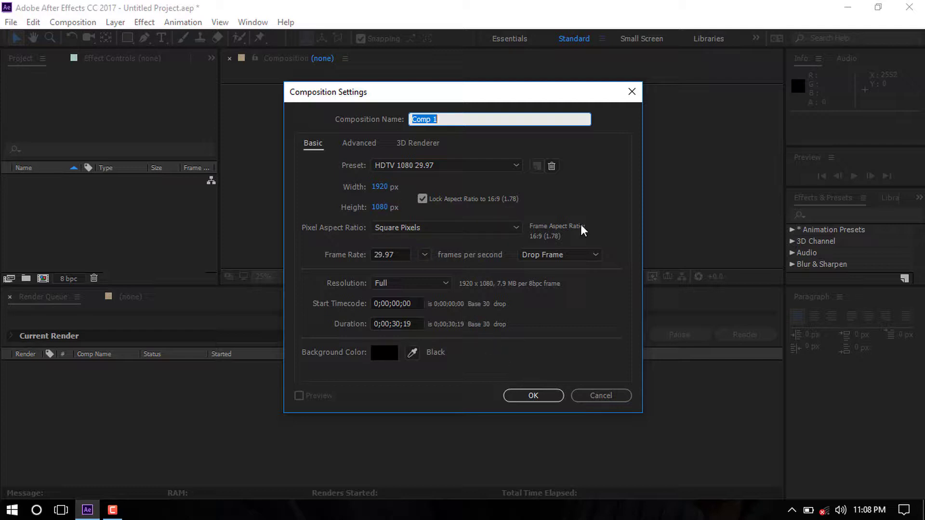
click(582, 250)
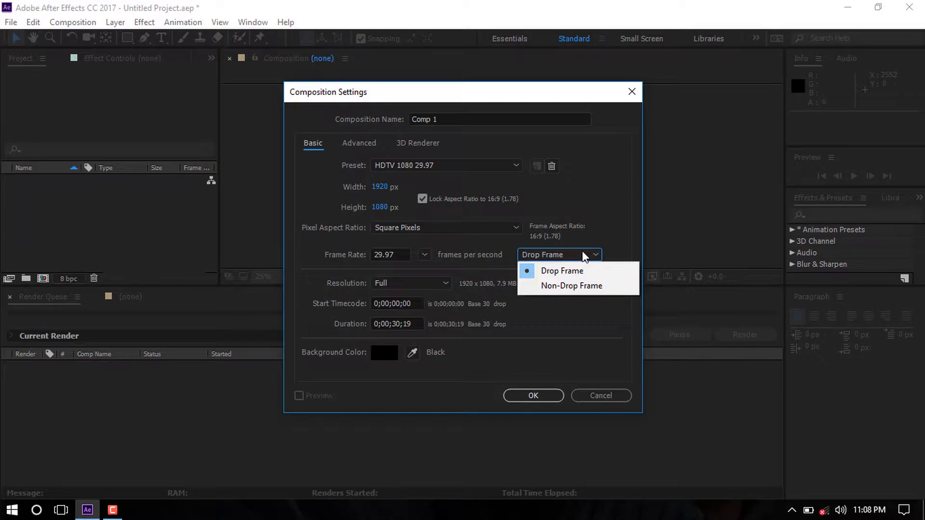
click(582, 251)
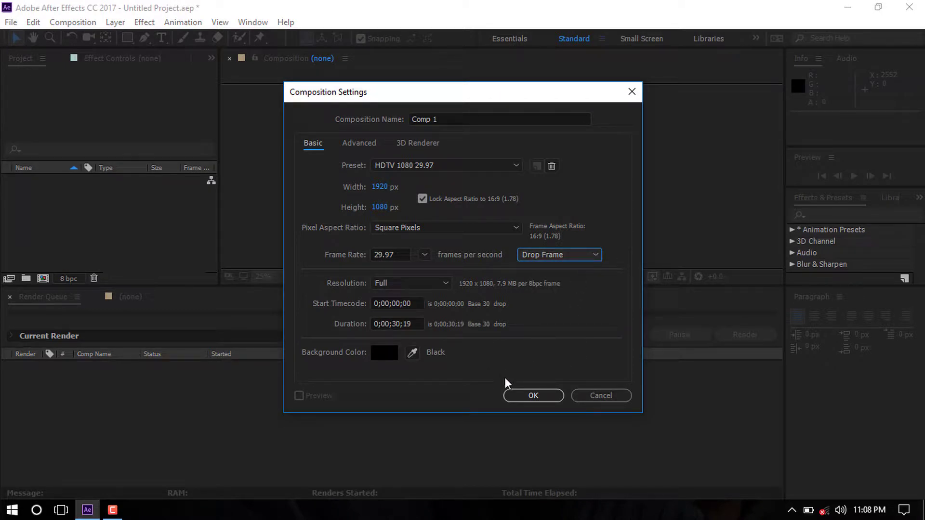
click(538, 393)
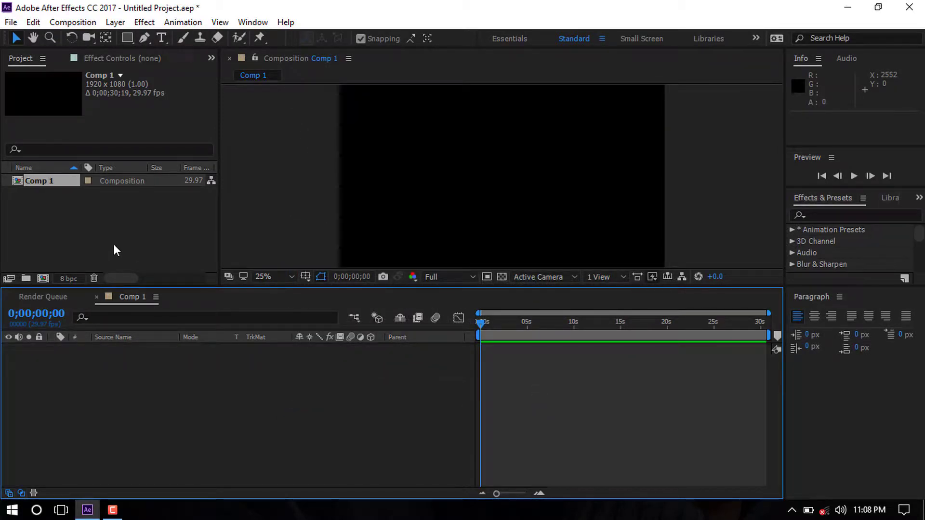
Import the clip MVI_5767.MOV from the Desktop into the project.
right_click(113, 244)
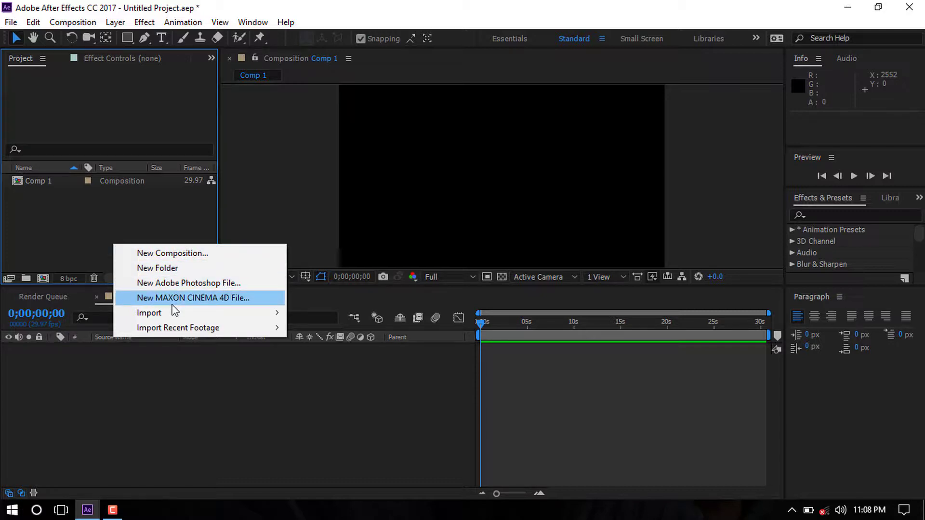
mouse_move(173, 312)
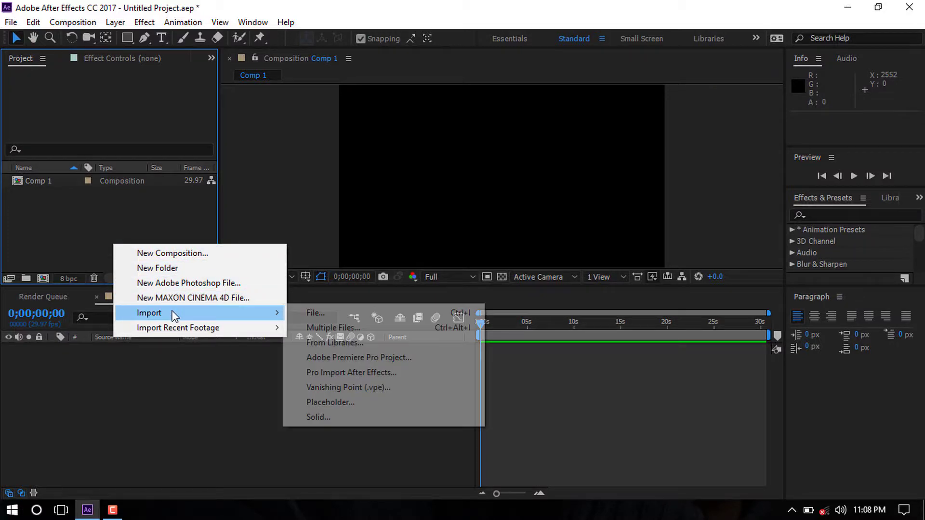
click(298, 317)
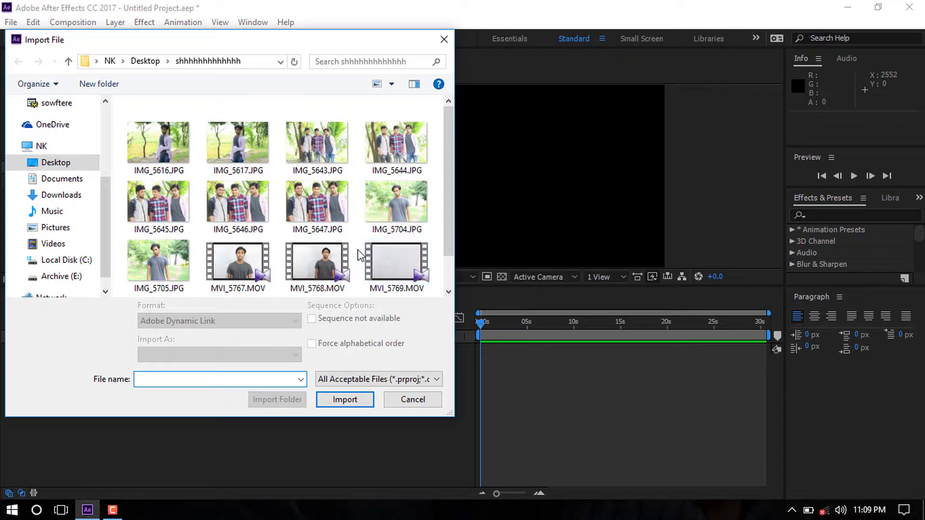
drag(449, 209, 449, 240)
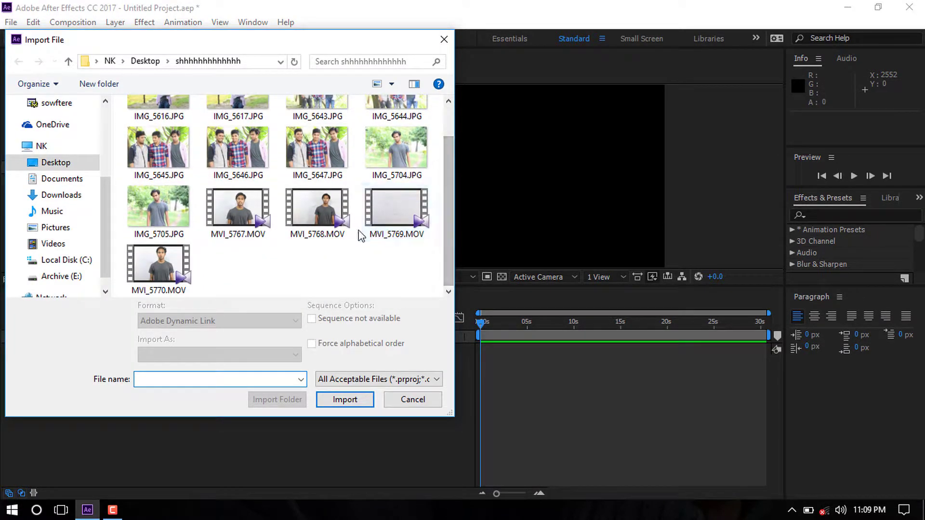
click(232, 222)
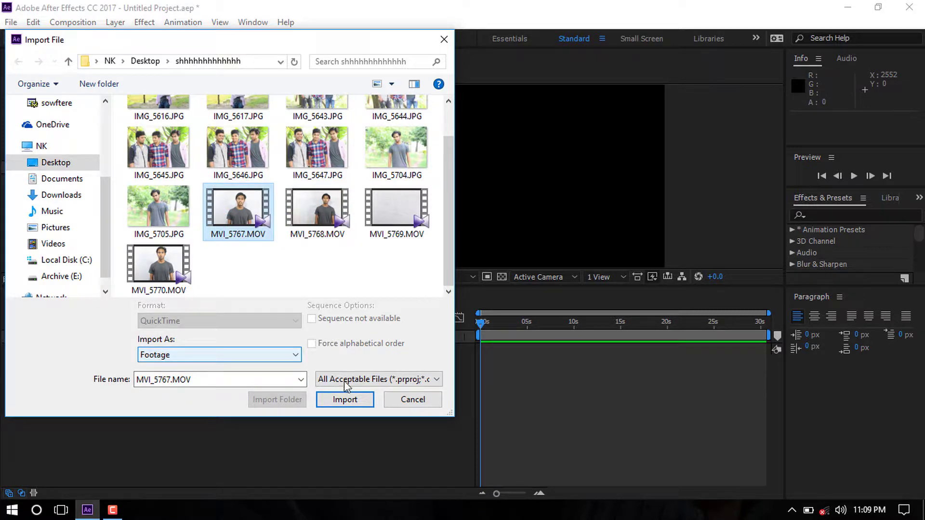
click(353, 398)
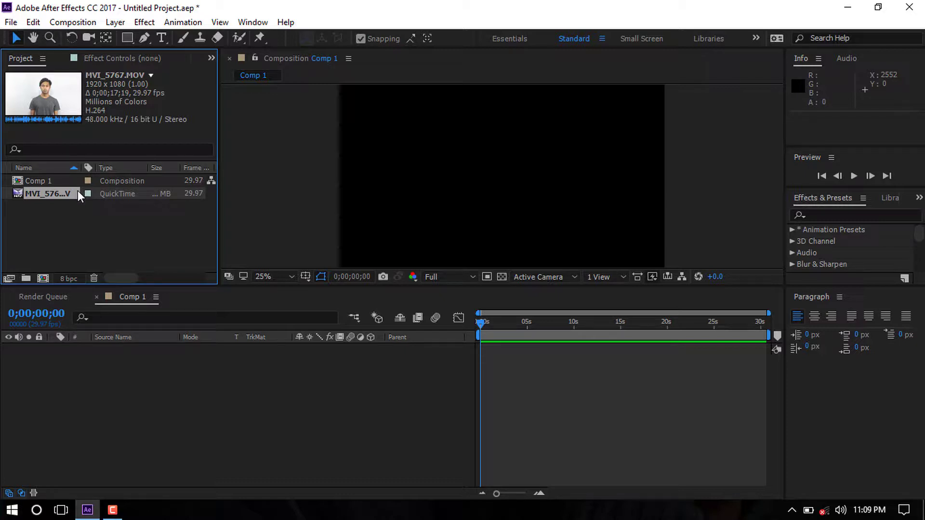
Add MVI_5767.MOV to Comp 1, preview it, and park the playhead at 0;00;09;00.
drag(77, 190, 133, 347)
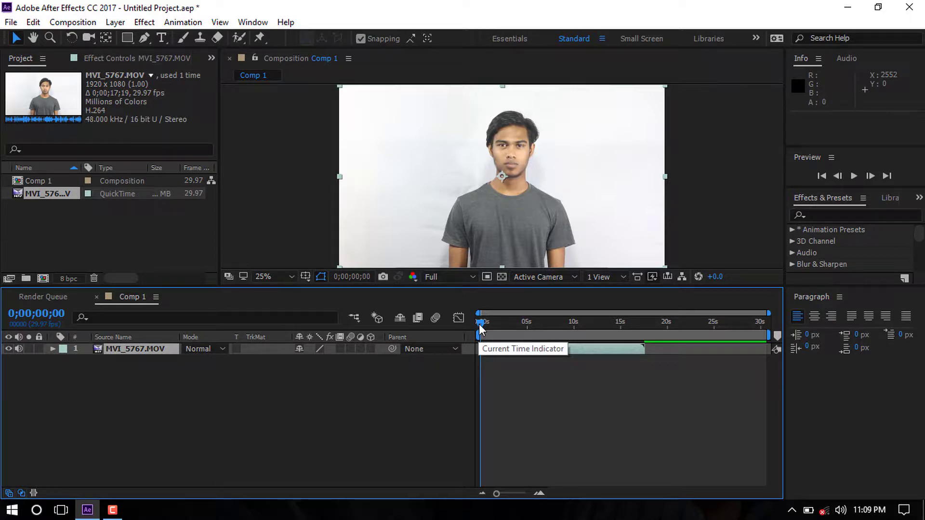
drag(480, 329, 566, 334)
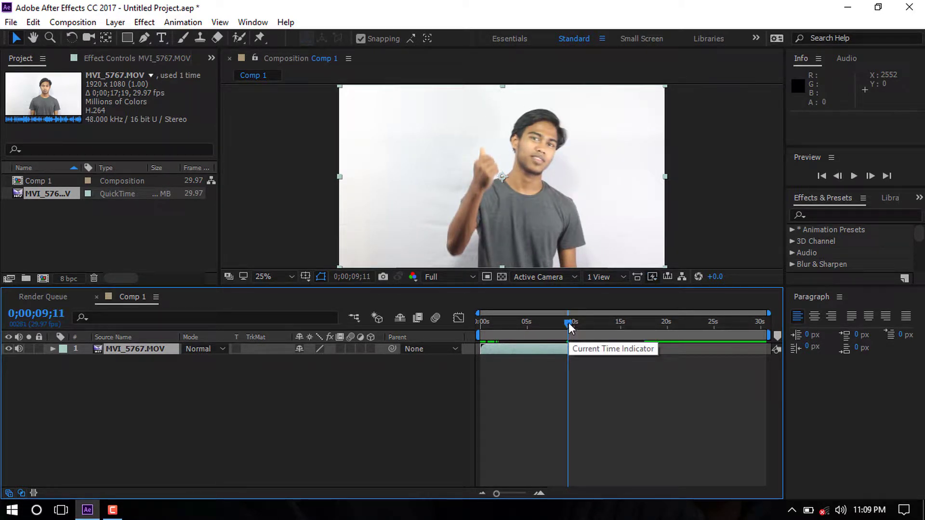
mouse_move(570, 328)
mouse_down()
mouse_move(578, 329)
mouse_move(565, 323)
mouse_up()
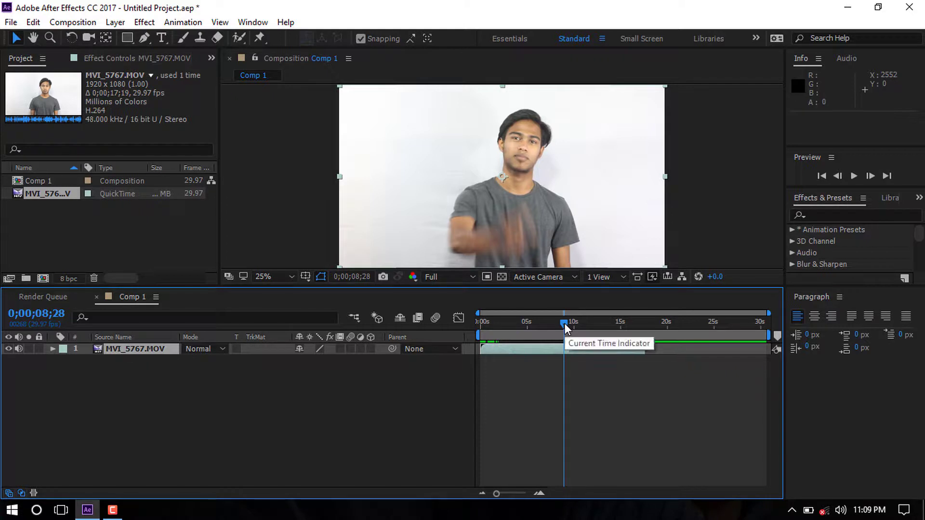
key(space)
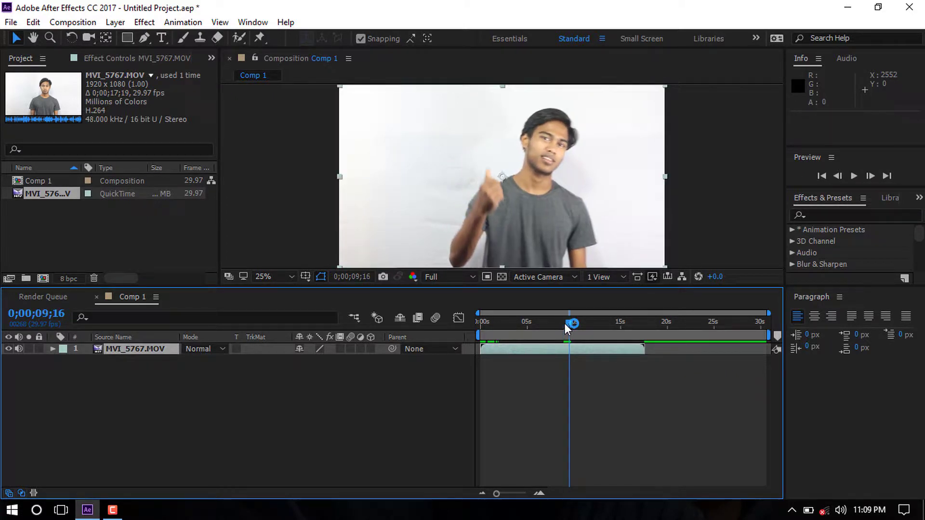
click(565, 323)
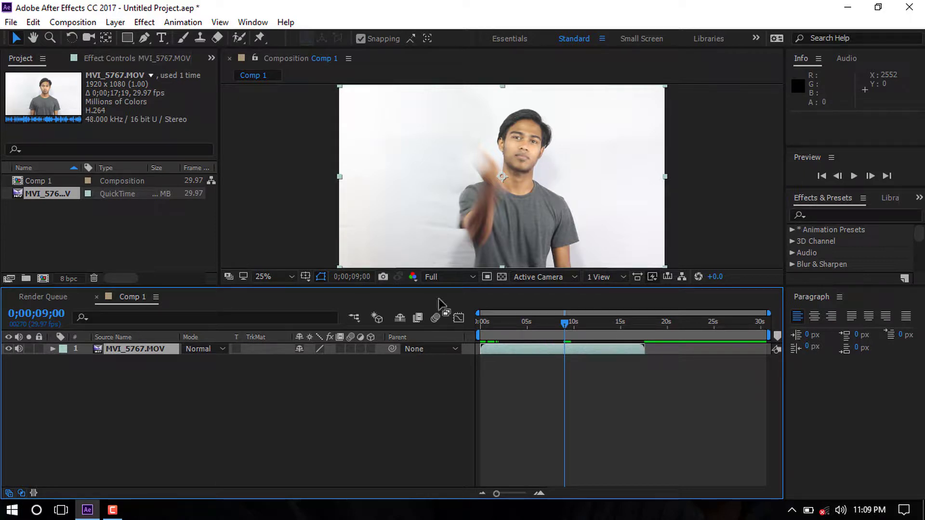
Split the clip layer at 0;00;09;00 and reorder the resulting layers.
click(33, 22)
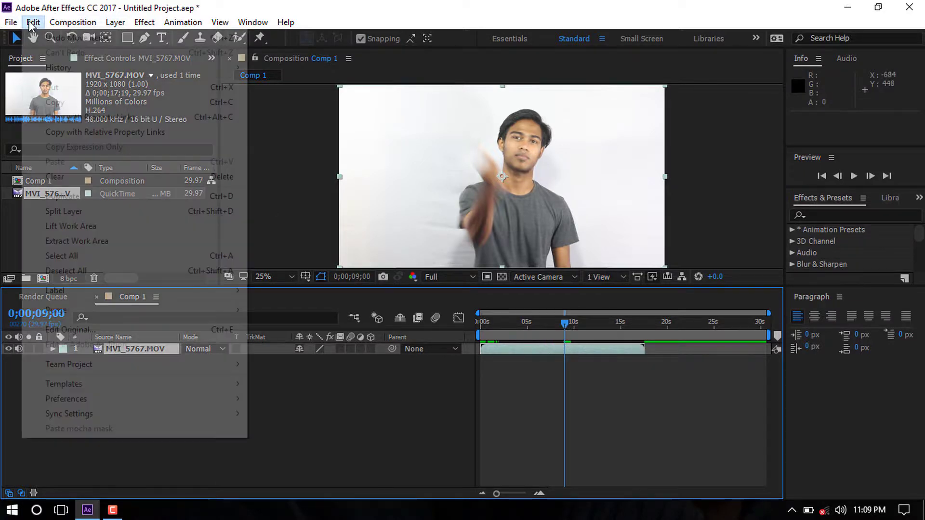
click(79, 212)
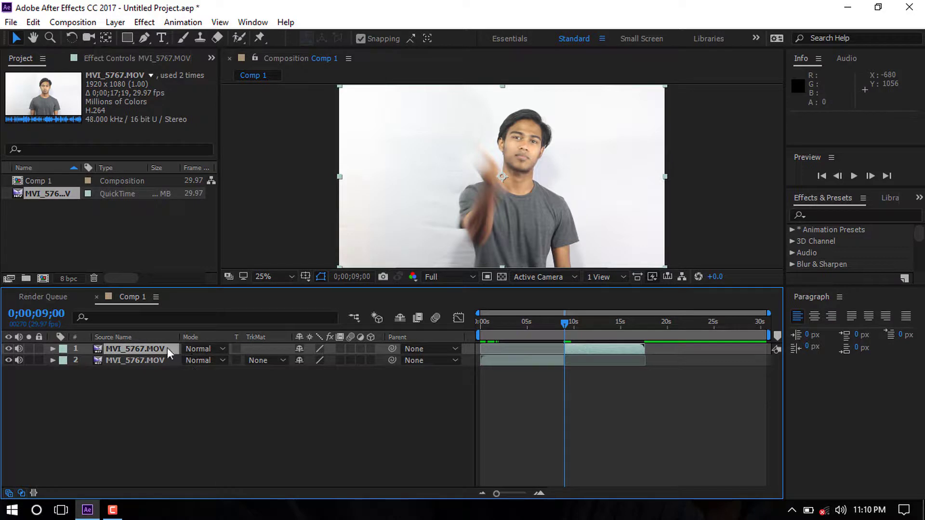
drag(166, 347, 164, 370)
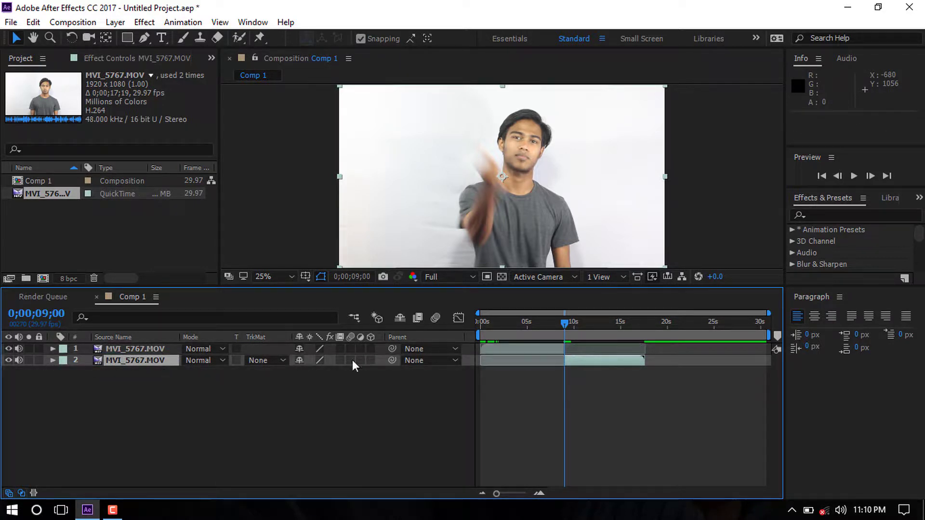
Split the second layer again at 0;00;13;09 and select the third piece.
drag(564, 322, 606, 326)
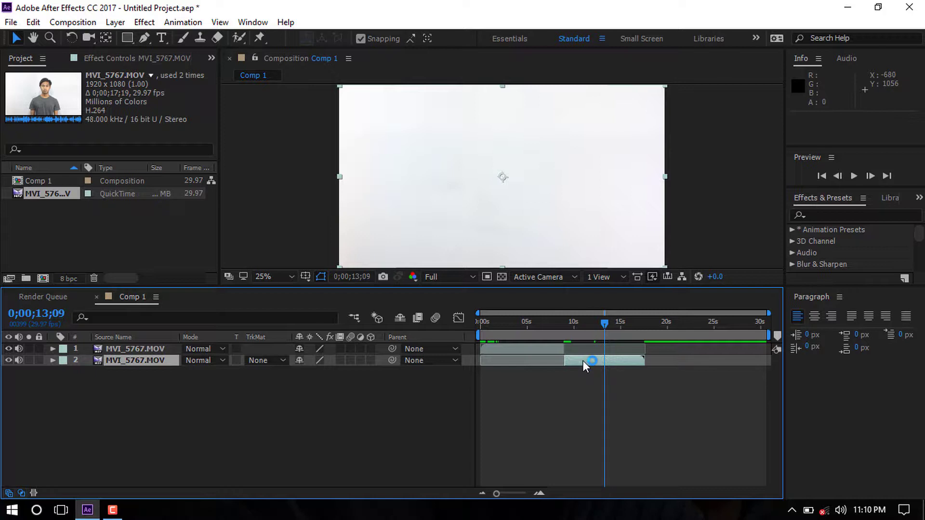
click(35, 23)
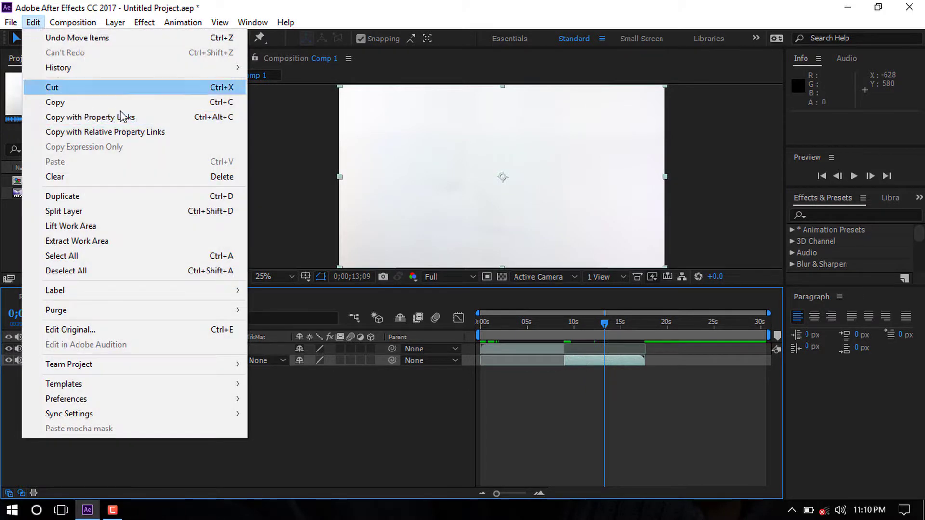
click(99, 212)
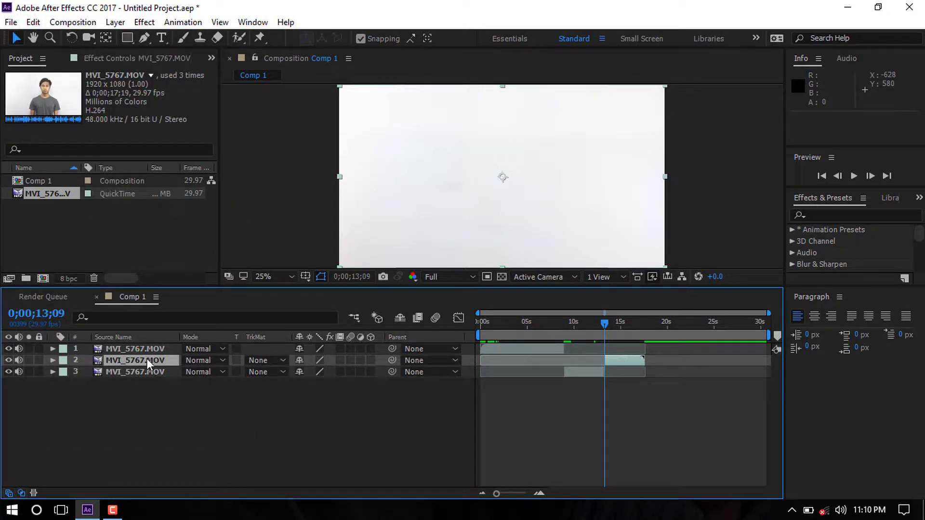
click(146, 373)
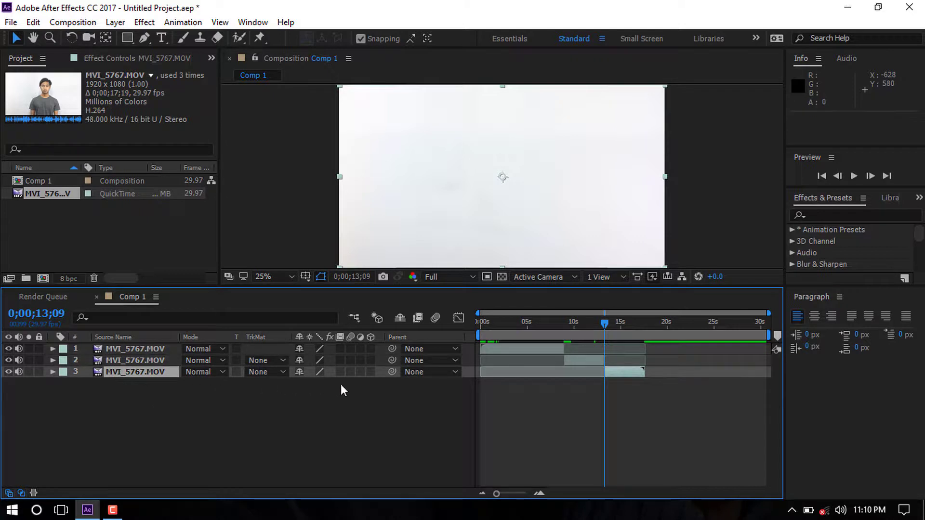
Rename the layers v1, v2 and v3, then return the playhead to about 9 seconds.
right_click(153, 349)
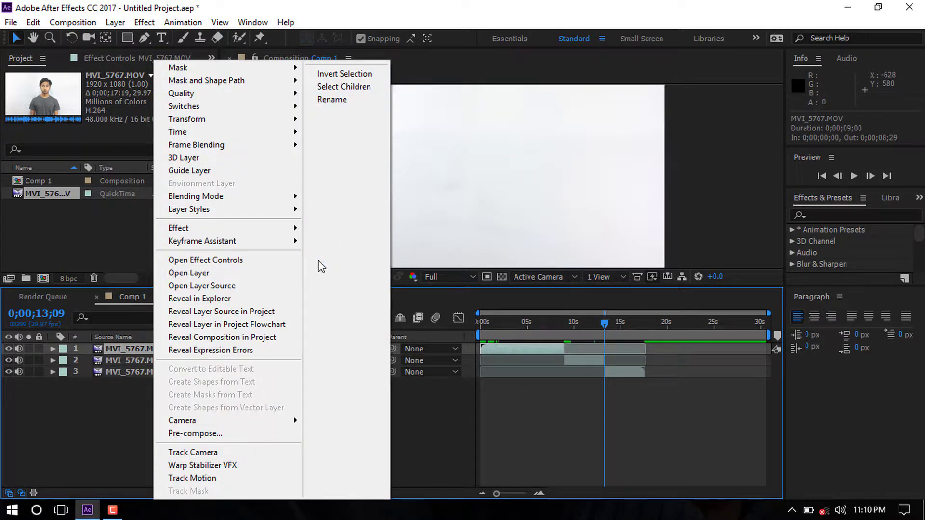
click(331, 99)
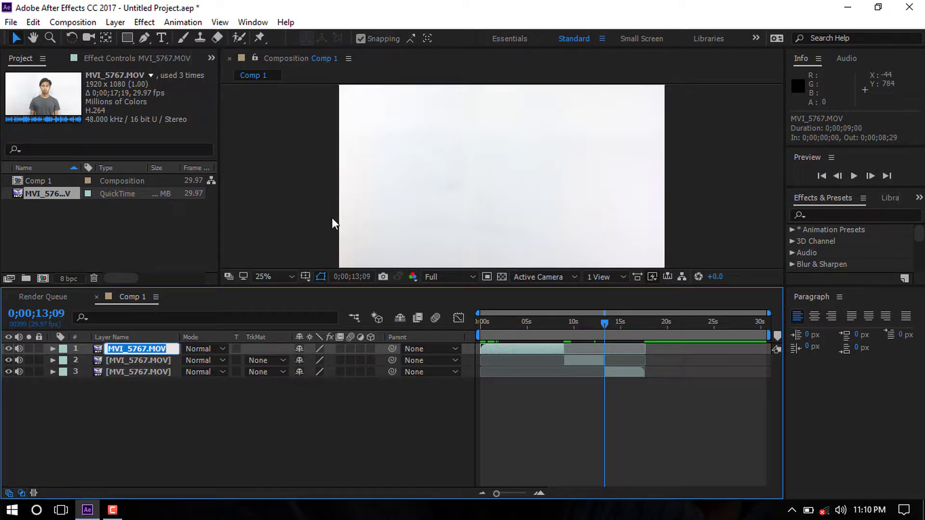
text(v1)
click(132, 359)
right_click(132, 359)
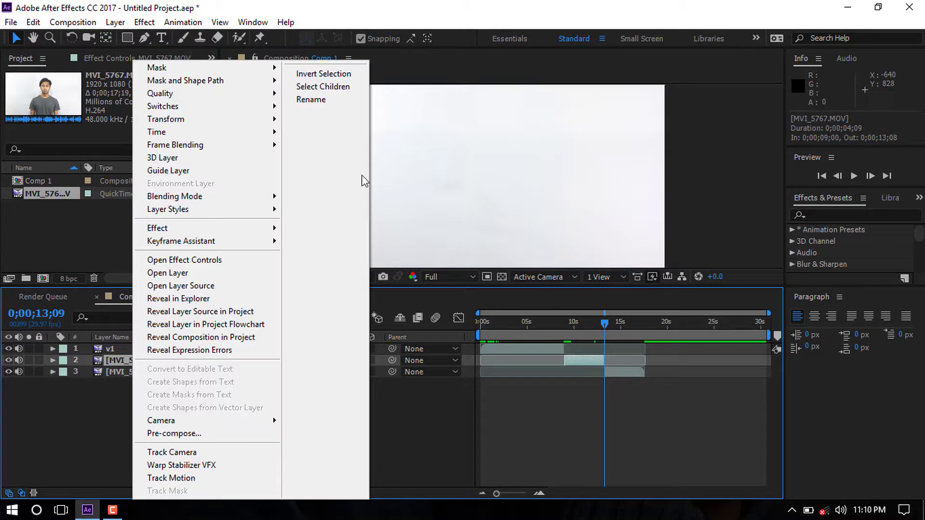
click(318, 99)
text(v2)
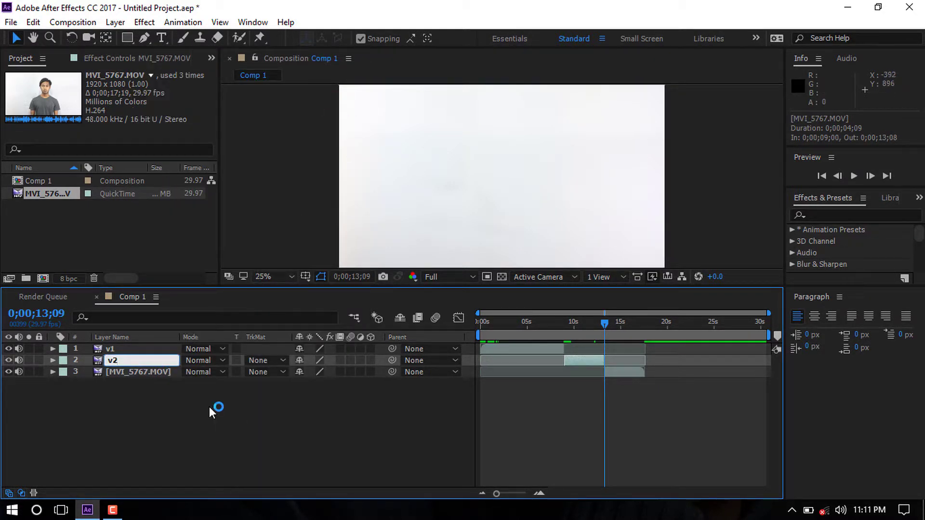
click(145, 371)
right_click(144, 372)
click(319, 101)
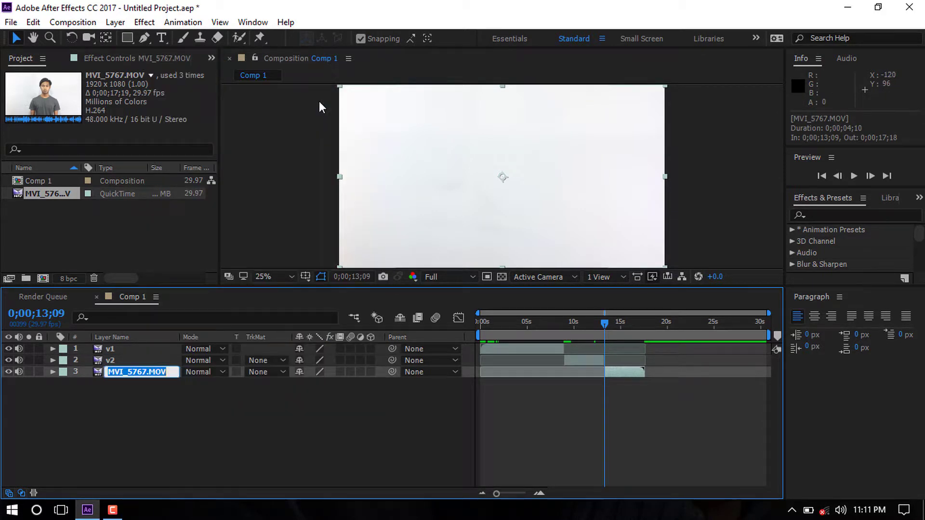
text(v3)
click(240, 405)
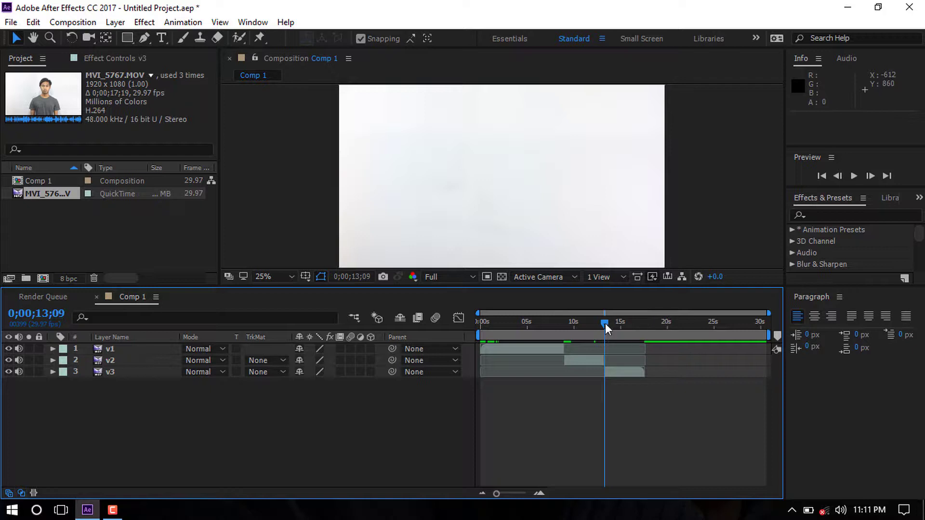
mouse_move(605, 323)
mouse_down()
mouse_move(563, 328)
mouse_move(603, 341)
mouse_move(589, 343)
mouse_move(584, 368)
mouse_up()
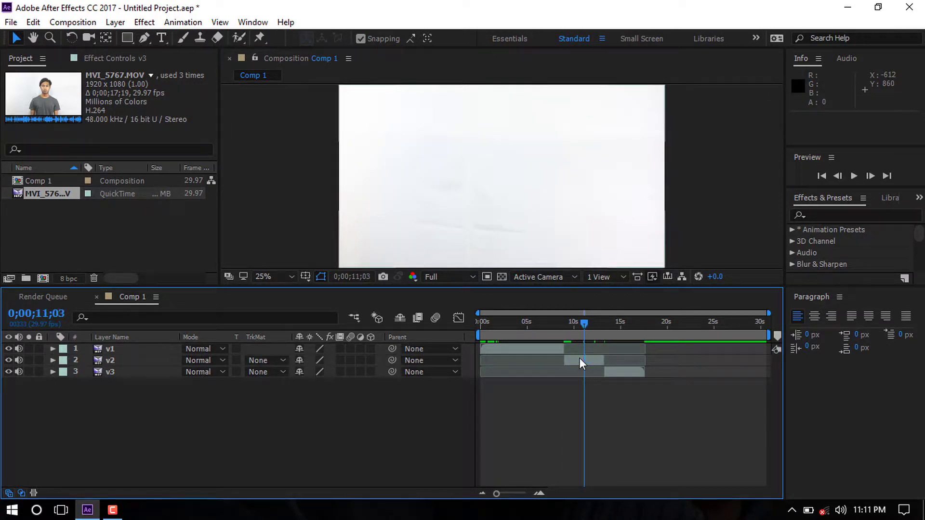
Open layer v2 in its own Layer viewer and undo the last rename.
right_click(580, 363)
click(615, 274)
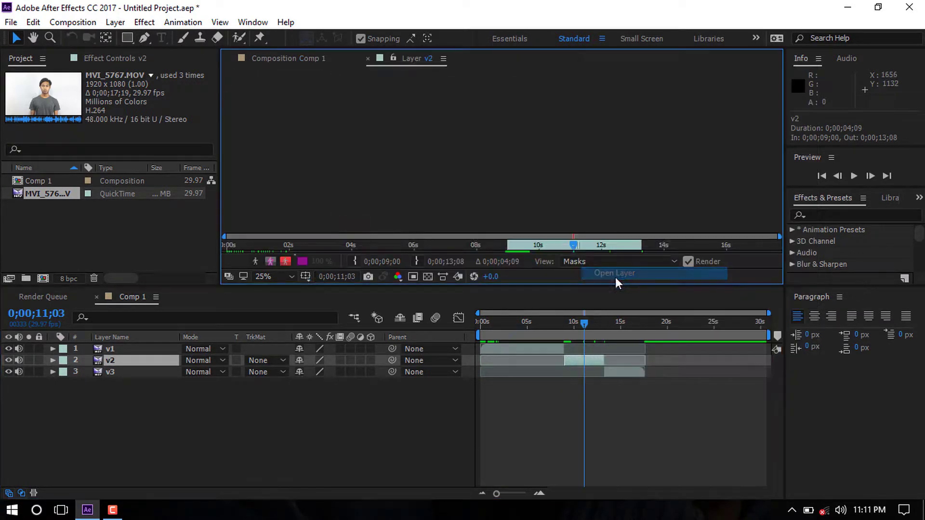
key(ctrl+z)
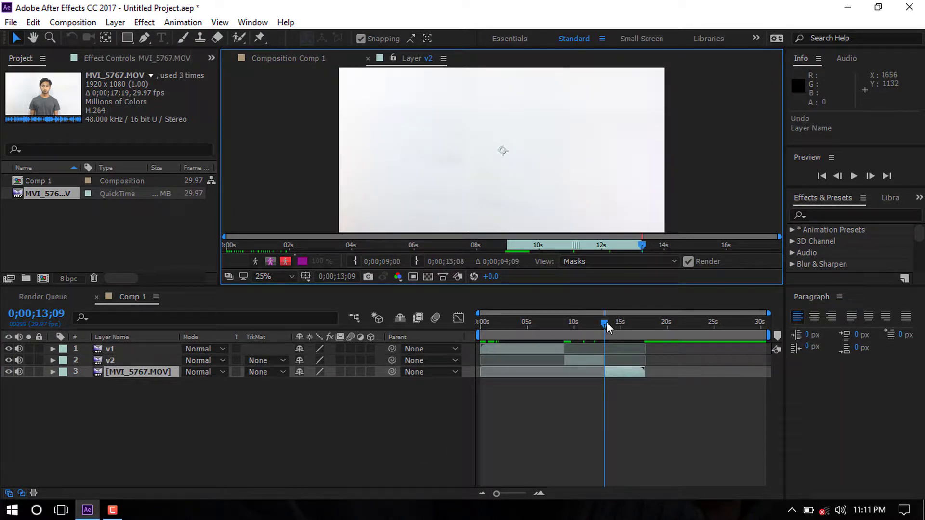
Apply Freeze Frame to layer v2 at 0;00;09;02.
drag(605, 322, 566, 355)
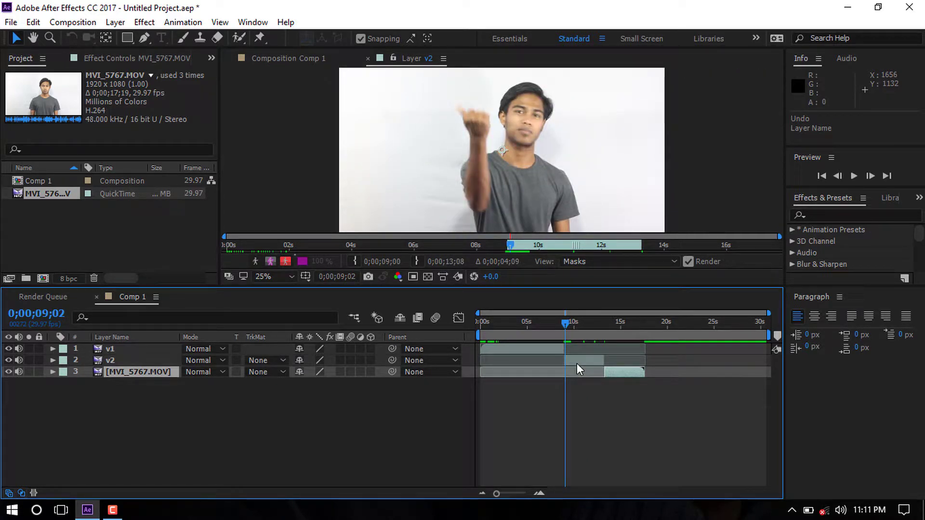
right_click(576, 363)
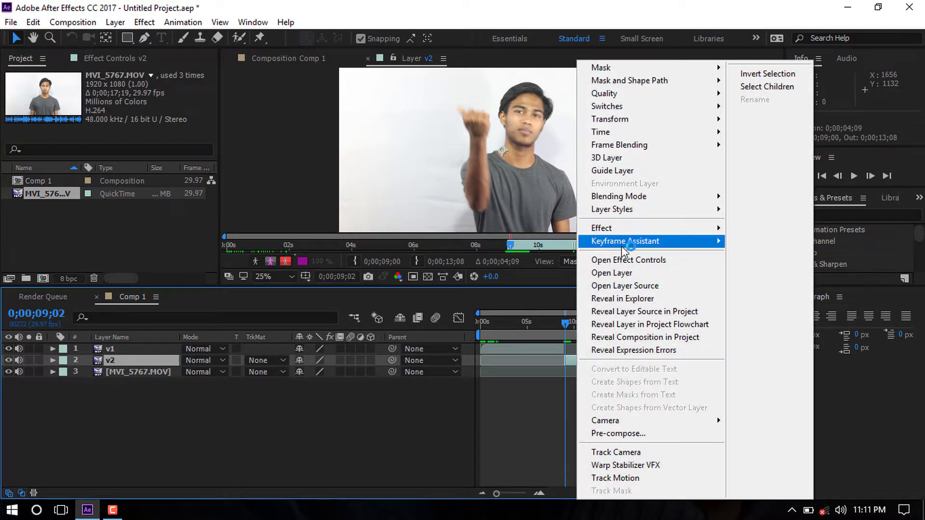
mouse_move(692, 133)
mouse_move(708, 132)
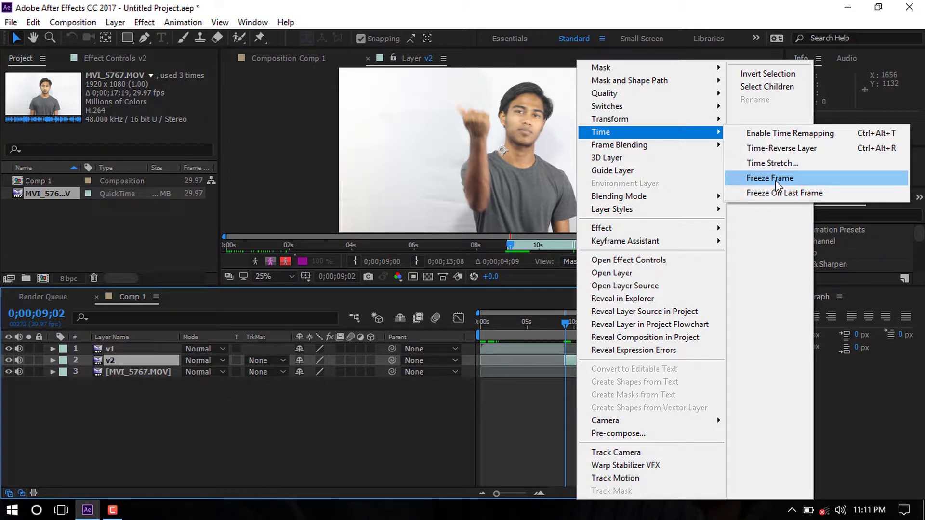
click(770, 179)
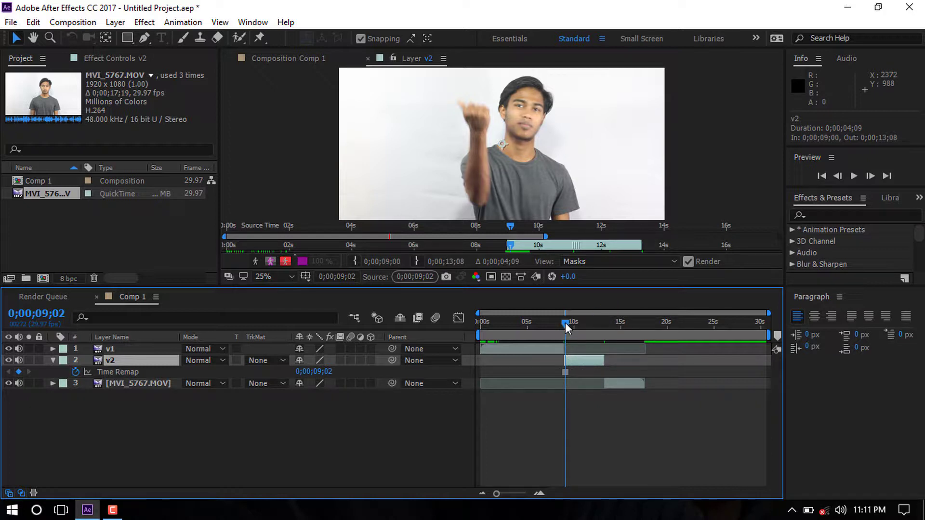
drag(565, 323, 568, 325)
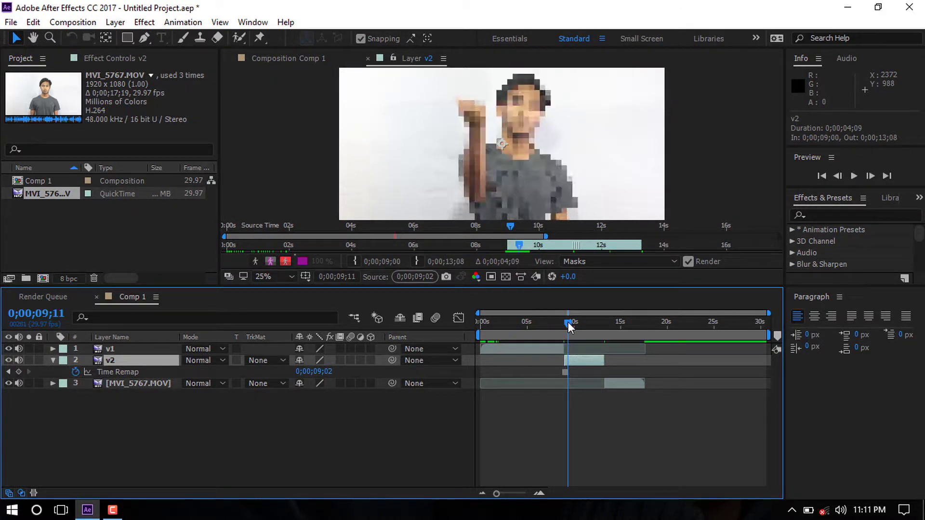
drag(568, 322, 565, 323)
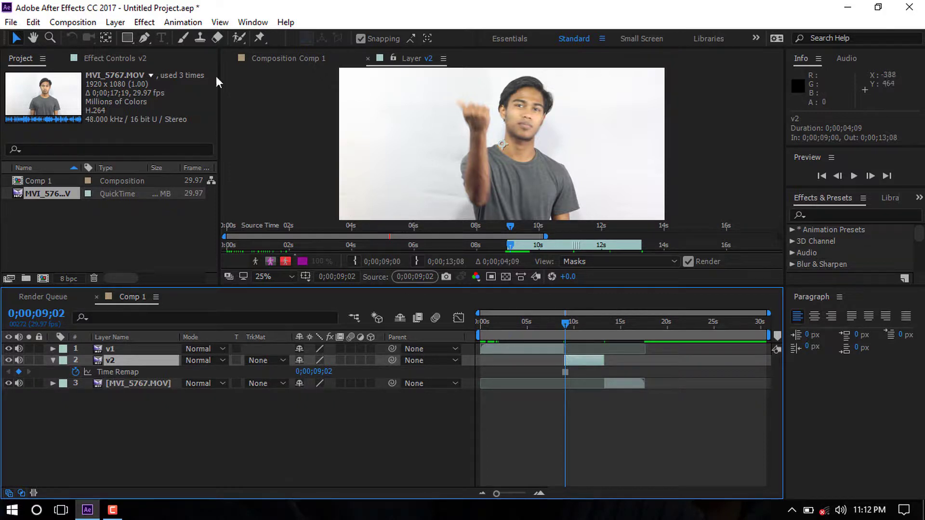
Select the Pen tool, enlarge the Layer viewer and zoom it to 50%.
click(142, 38)
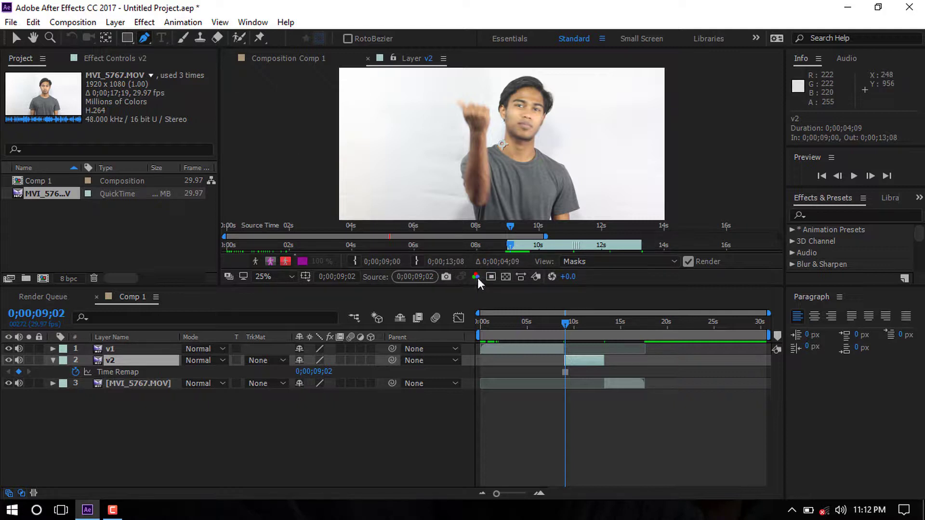
drag(478, 286, 488, 446)
key(period)
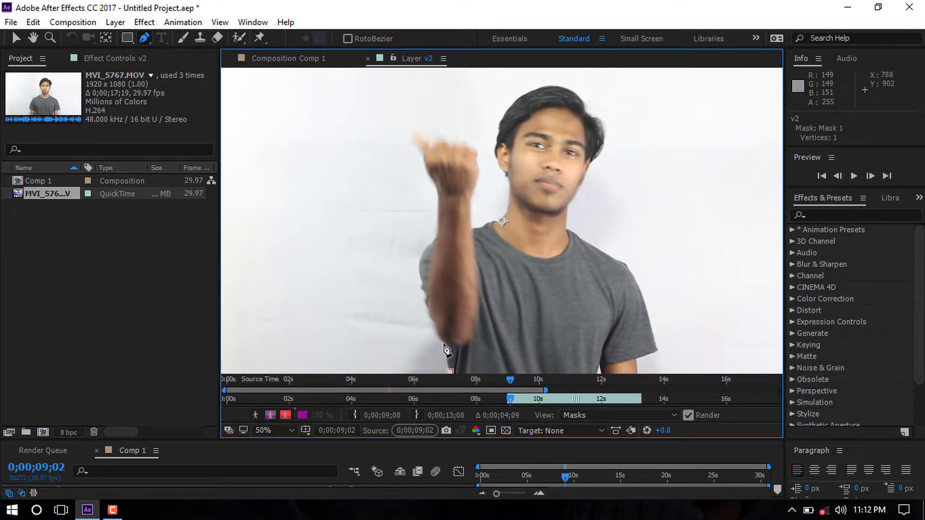
Trace the mask up the person's left arm and around the raised hand.
click(449, 372)
click(443, 342)
click(435, 325)
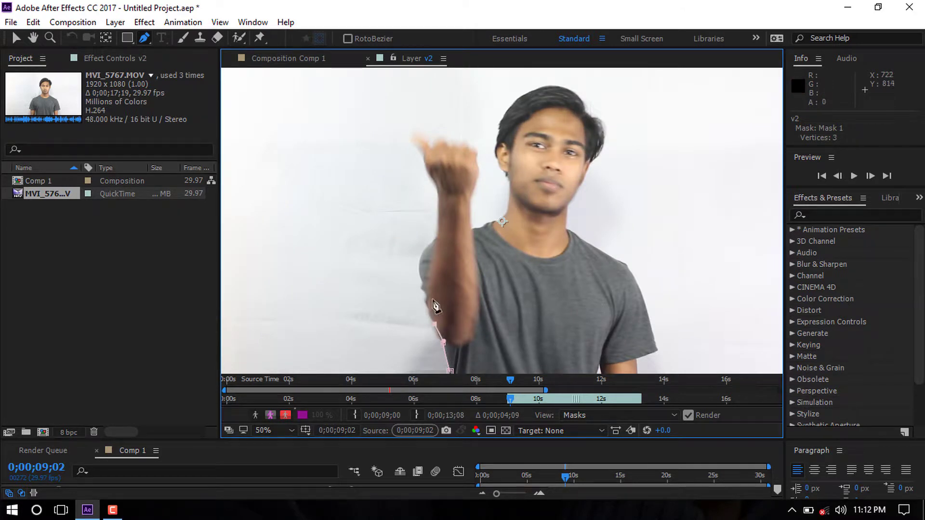
click(430, 311)
click(425, 298)
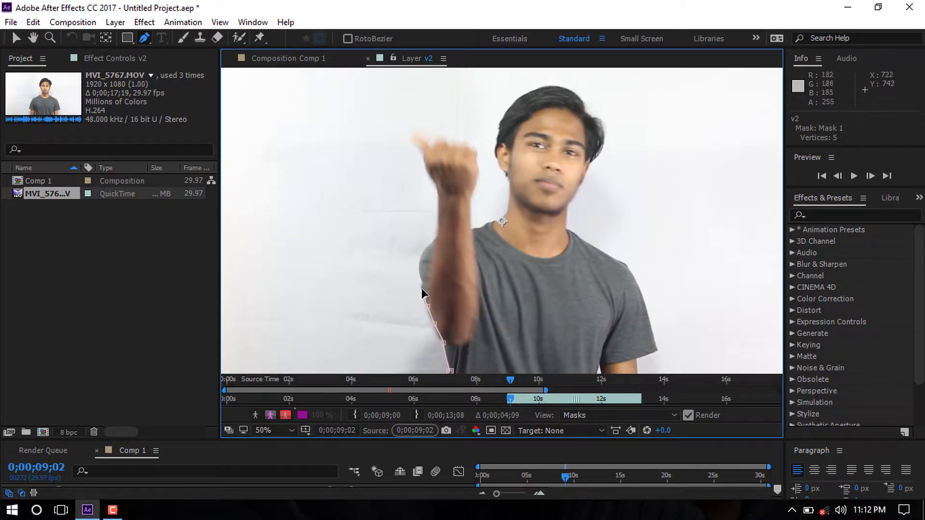
click(418, 288)
click(418, 278)
click(419, 254)
click(428, 240)
click(436, 233)
click(437, 219)
click(436, 202)
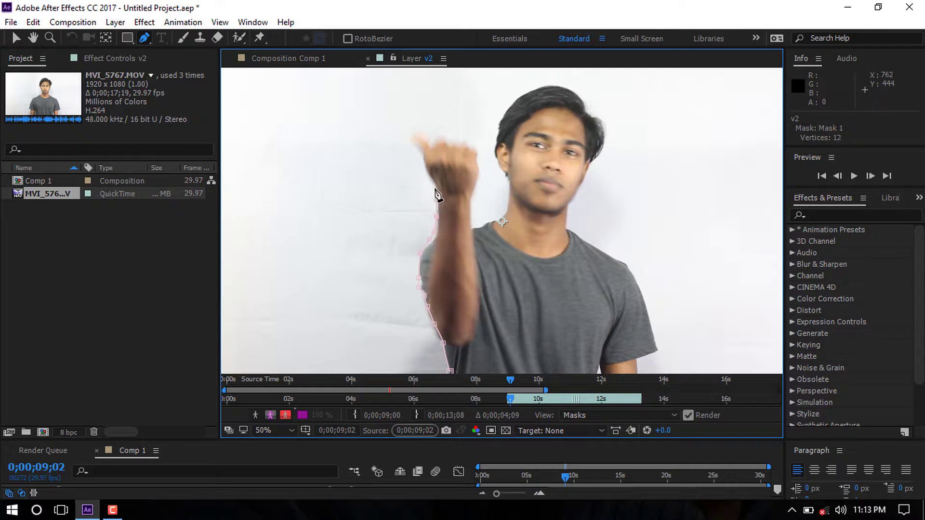
click(434, 187)
click(426, 170)
click(421, 161)
click(424, 133)
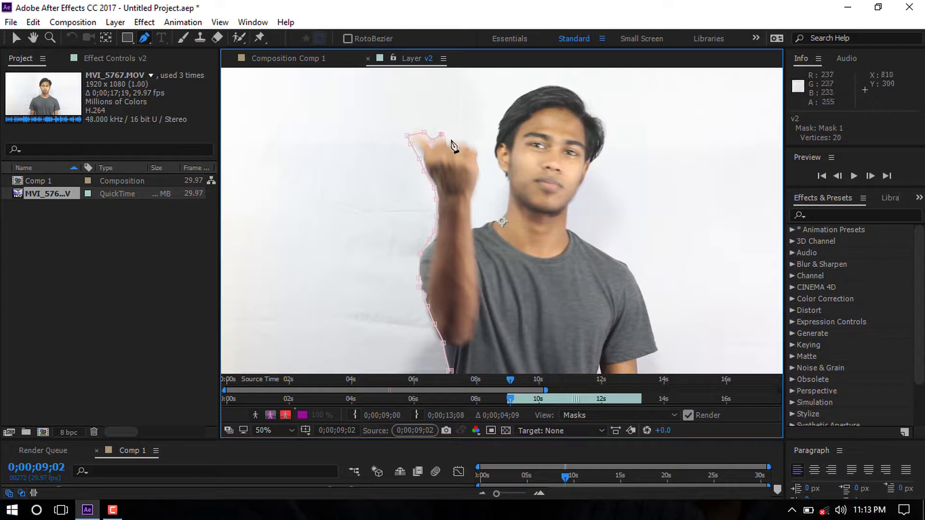
click(451, 138)
click(460, 139)
click(468, 142)
click(477, 151)
click(480, 160)
click(481, 171)
click(478, 181)
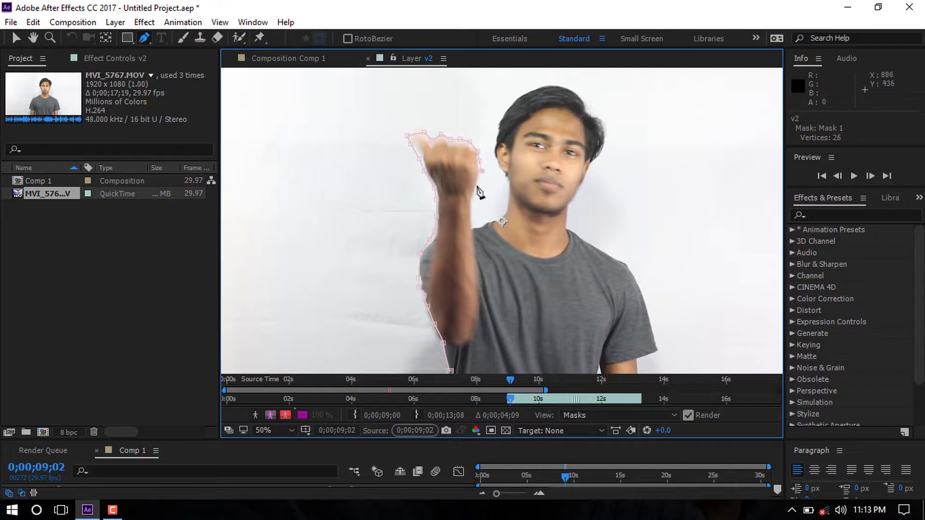
click(477, 191)
click(474, 201)
click(473, 211)
Continue the mask up the neck, over the hair and down the head's right side.
click(503, 220)
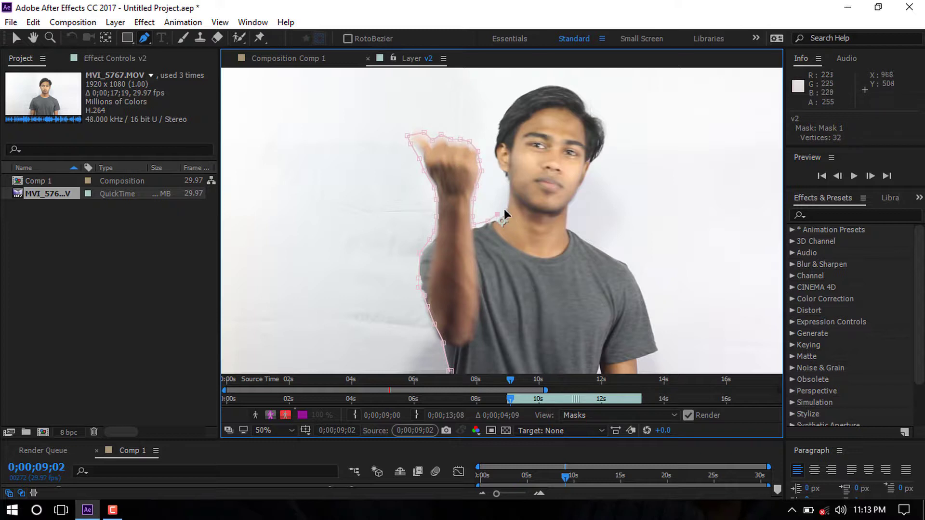
click(506, 208)
click(507, 196)
click(506, 185)
click(502, 174)
click(492, 143)
click(496, 127)
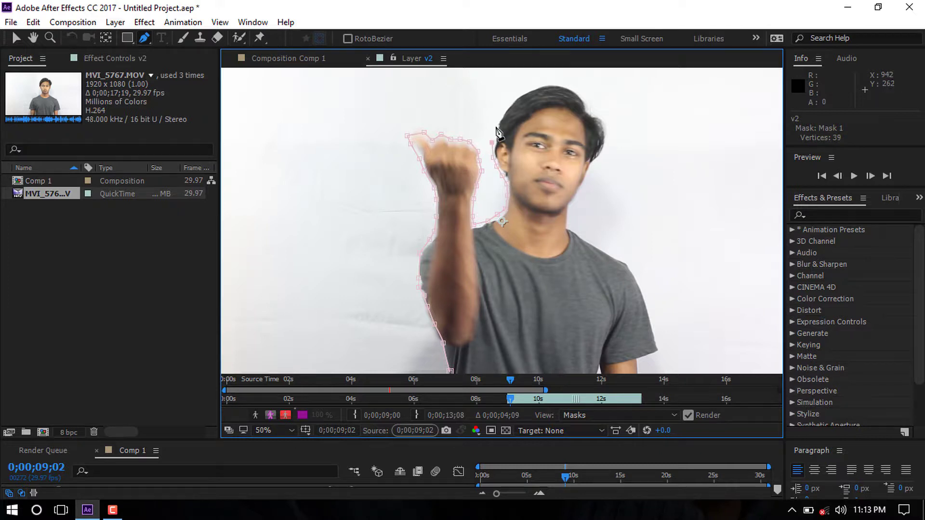
click(503, 112)
click(529, 90)
click(566, 87)
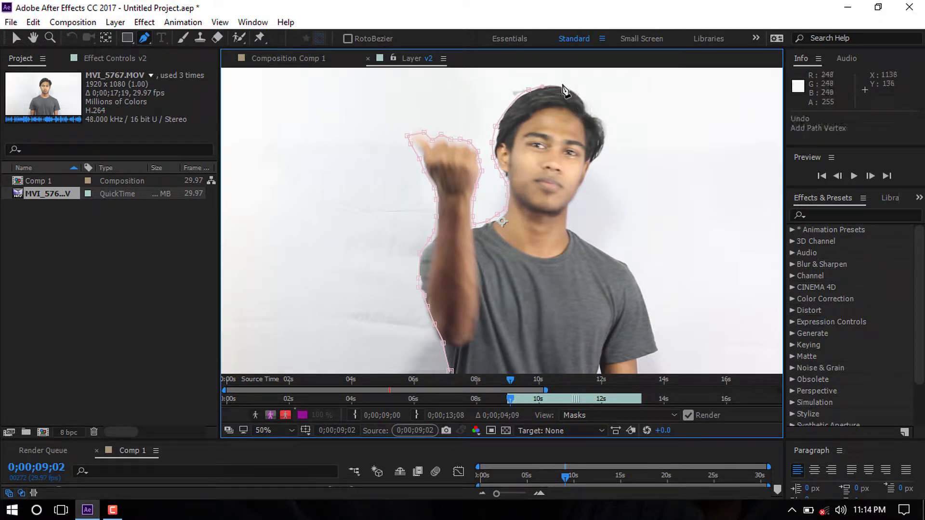
click(585, 98)
click(595, 113)
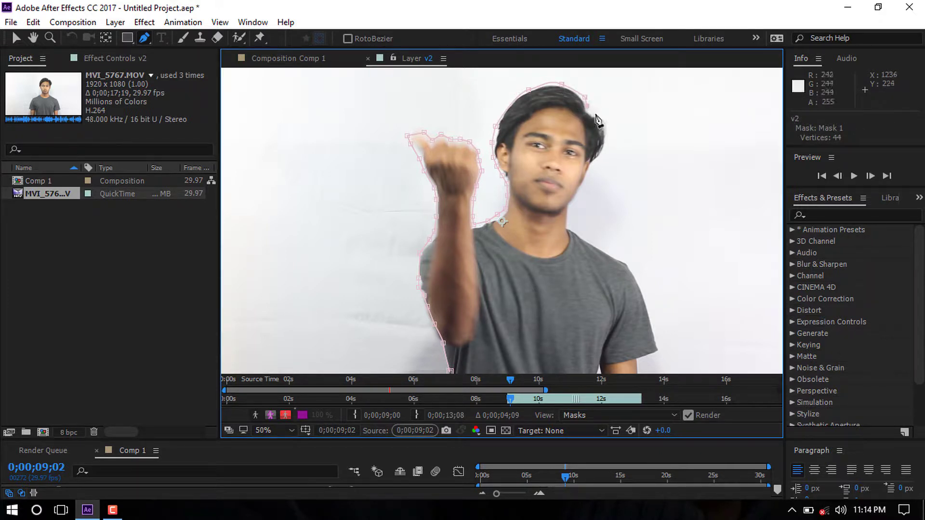
click(606, 124)
click(609, 136)
click(606, 149)
click(602, 158)
click(593, 182)
click(586, 192)
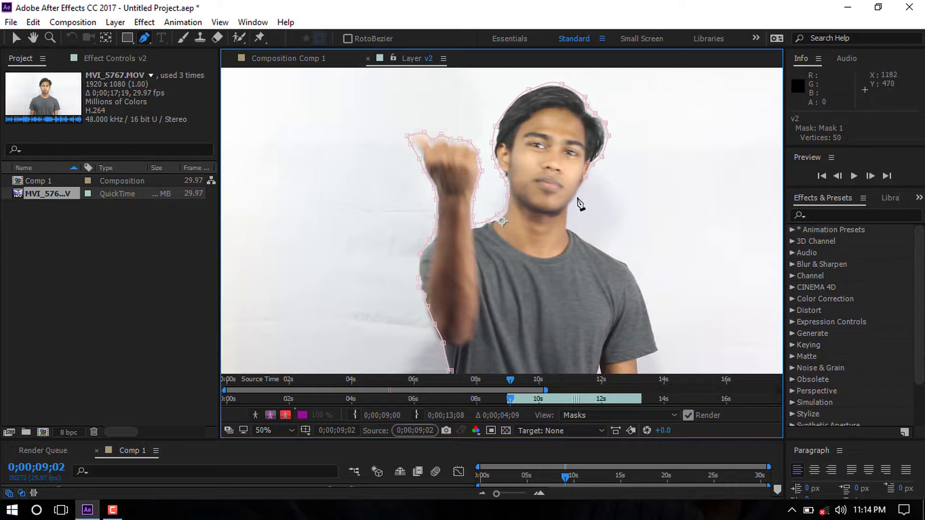
click(582, 202)
click(568, 205)
click(572, 221)
click(571, 229)
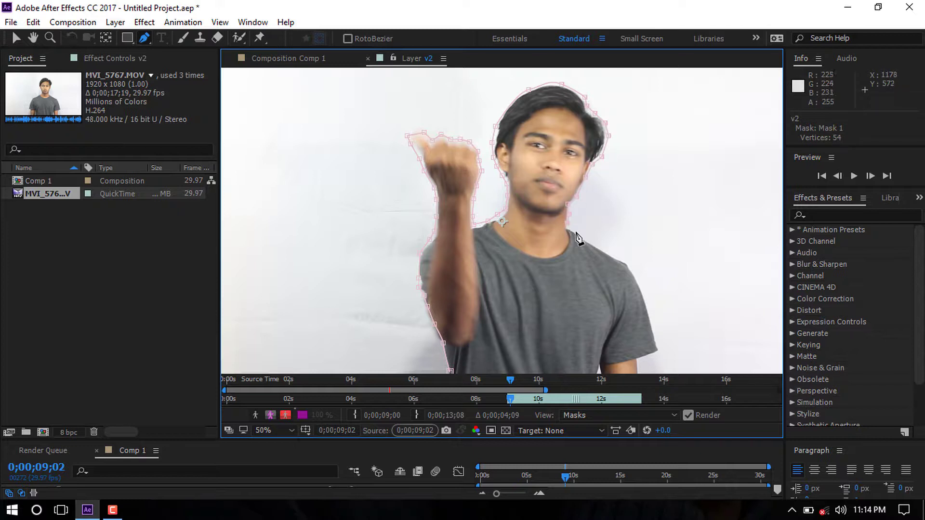
Trace the right shoulder and forearm, zoom out to 25%, and close the mask along the bottom.
click(574, 232)
click(585, 237)
click(592, 242)
click(602, 247)
click(611, 253)
click(620, 260)
click(631, 267)
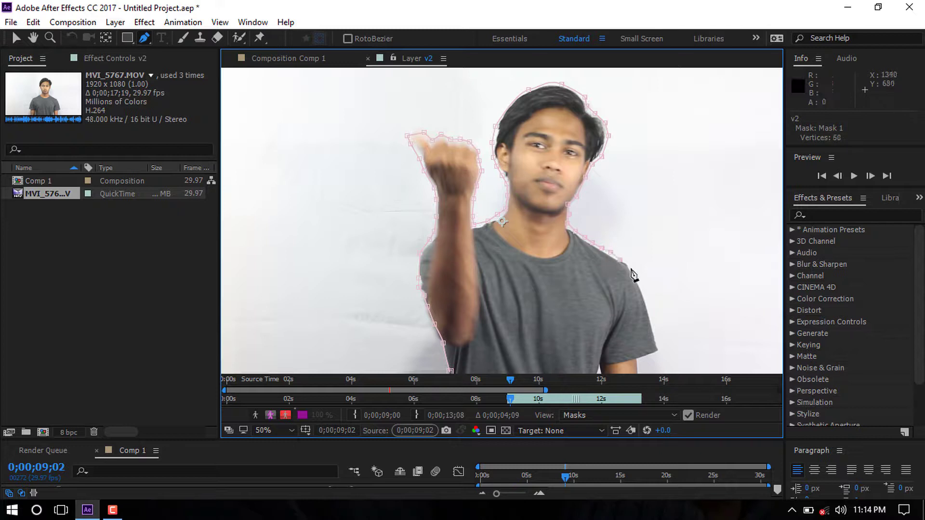
click(638, 281)
click(651, 322)
click(658, 353)
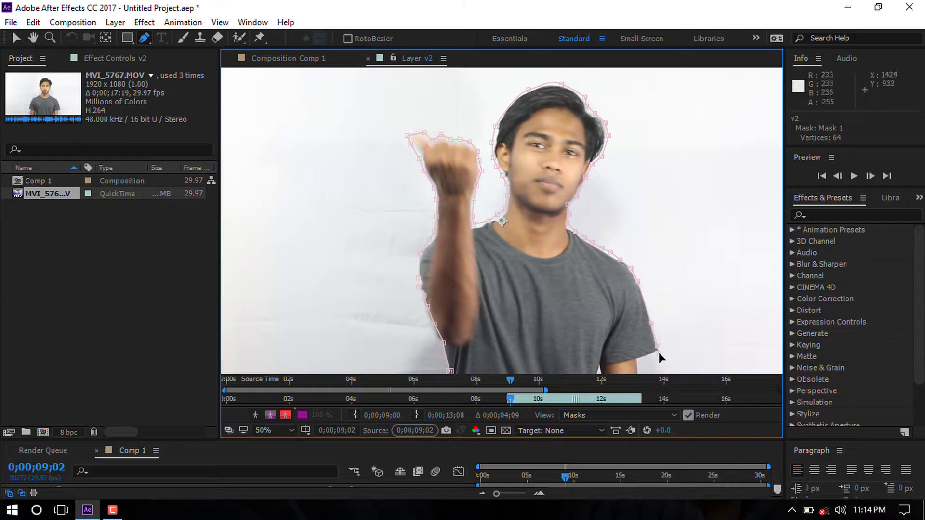
click(636, 360)
click(637, 372)
click(659, 374)
key(comma)
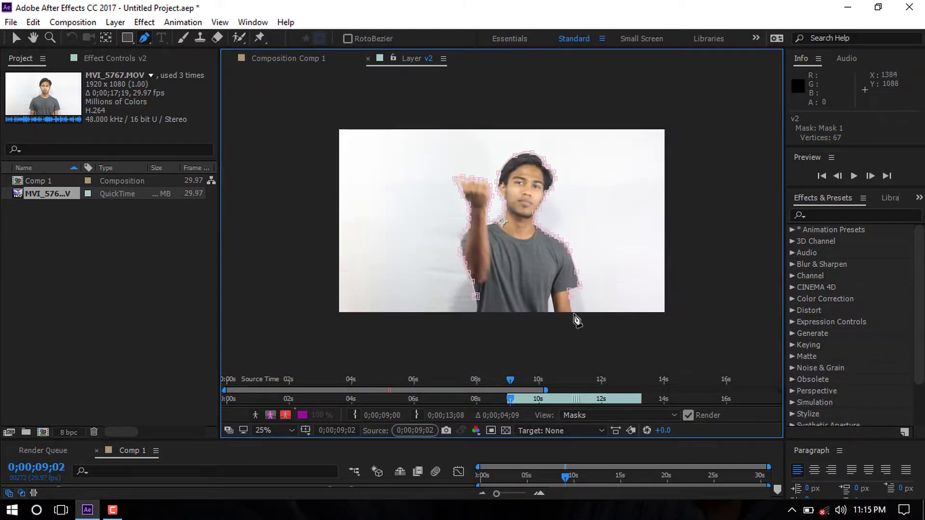
click(572, 313)
click(477, 313)
click(476, 297)
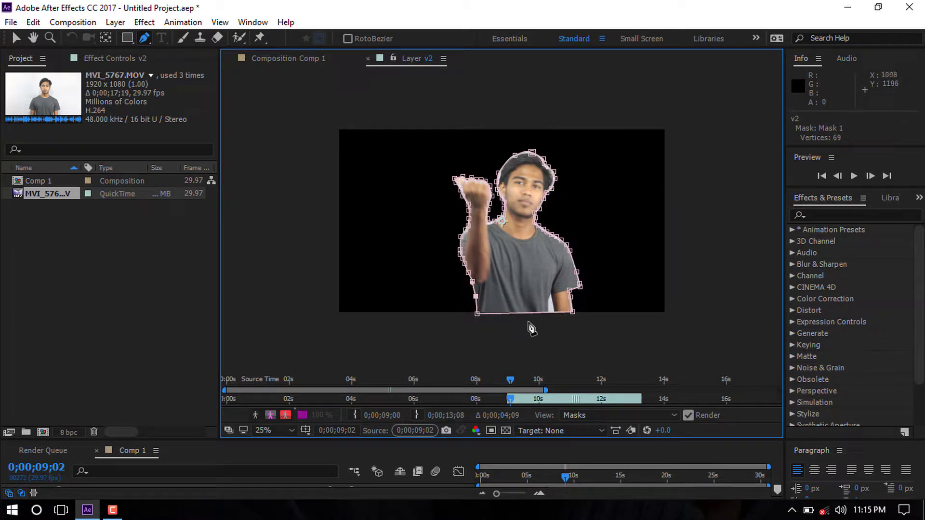
Back in Comp 1, slide layer 3's clip earlier to about 0;00;08;28 and collapse v2.
click(277, 56)
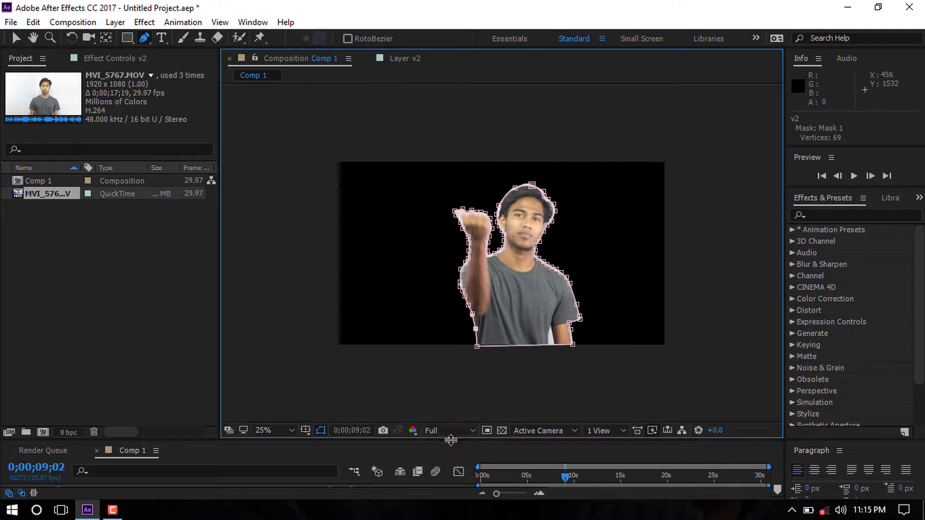
drag(450, 440, 435, 302)
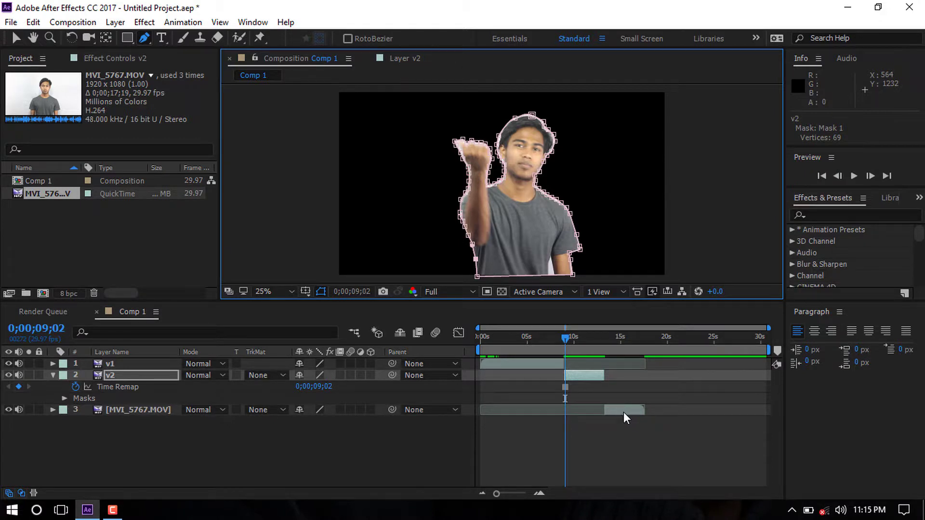
drag(623, 412, 583, 409)
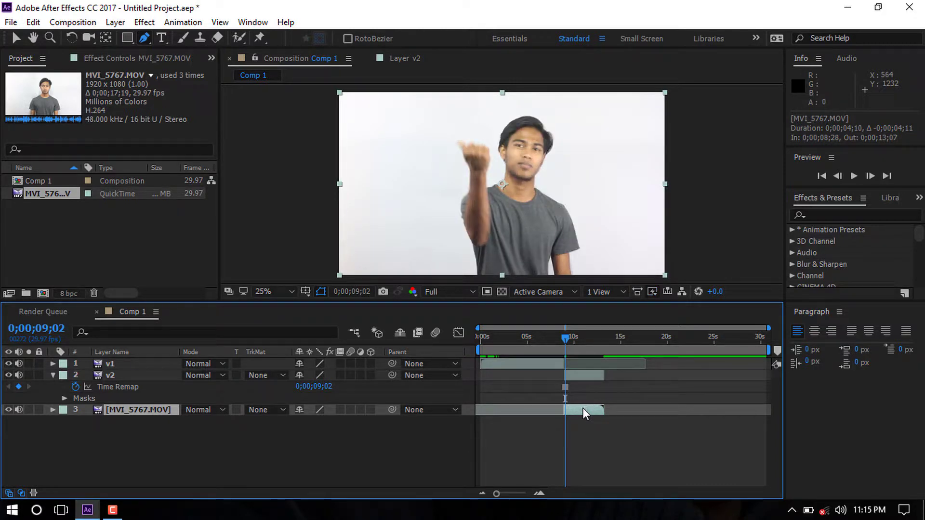
click(578, 392)
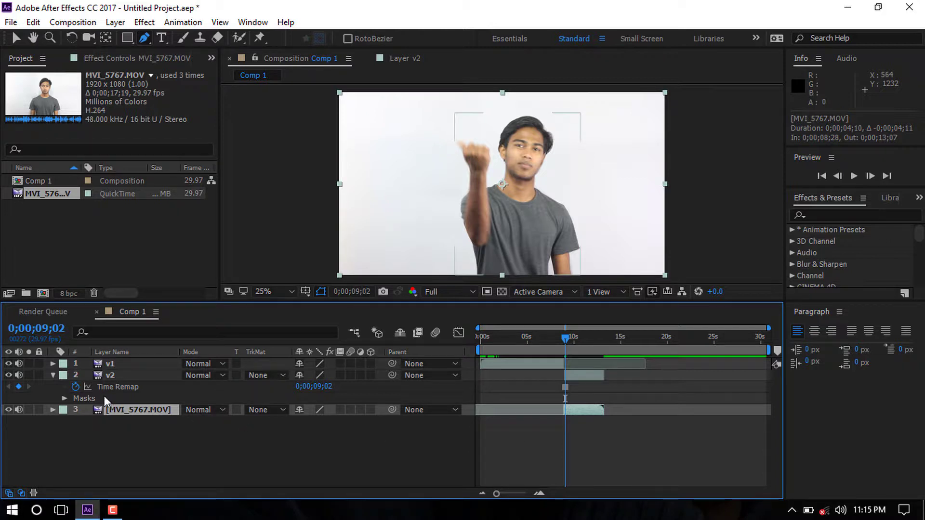
click(52, 375)
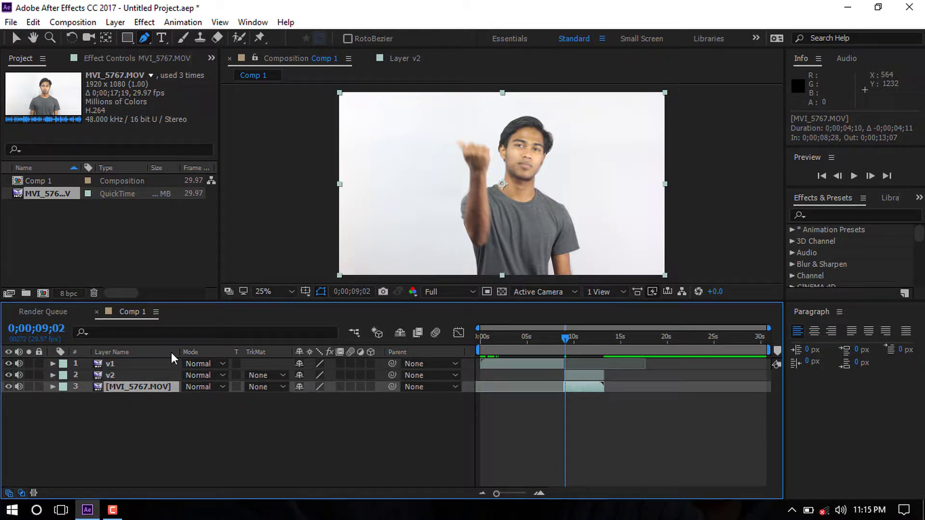
Search 'cc sc' in Effects & Presets and apply CC Scatterize to layer v2.
click(828, 216)
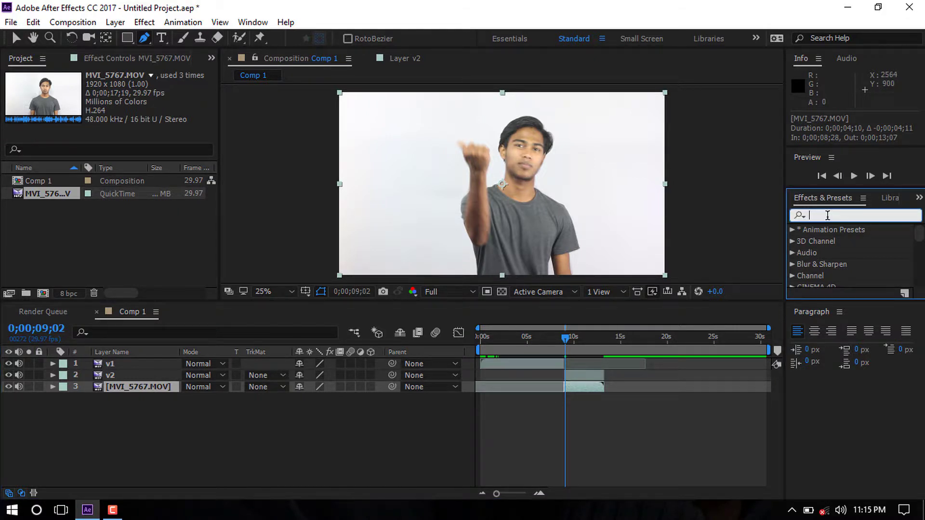
text(cc)
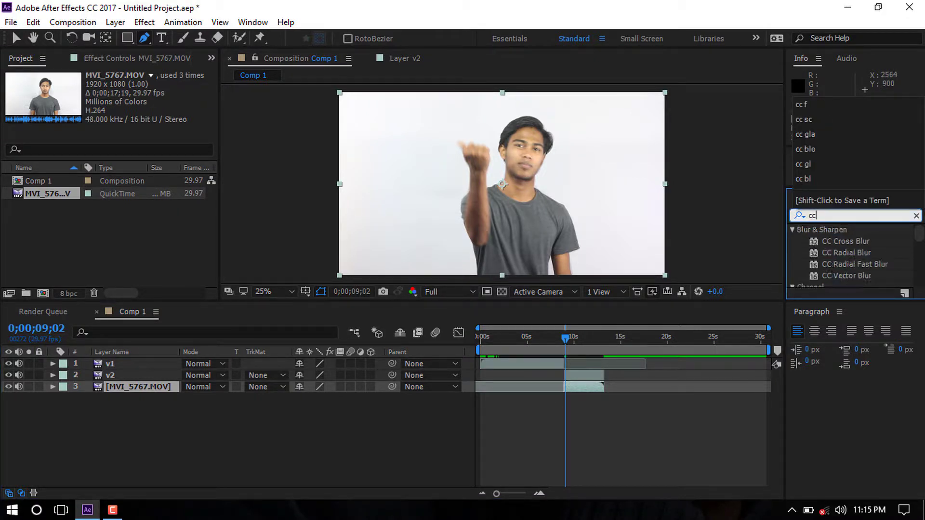
text( sc)
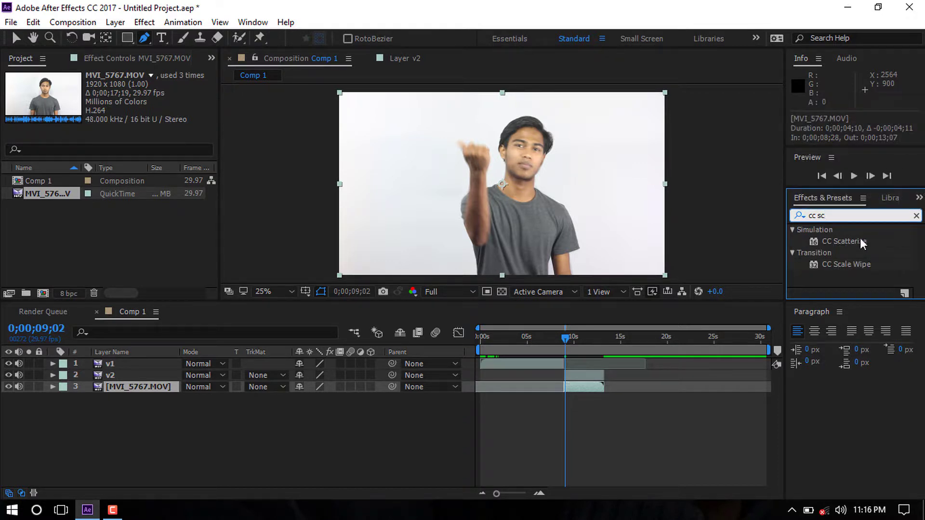
mouse_move(861, 242)
mouse_down()
mouse_move(291, 394)
mouse_move(155, 372)
mouse_up()
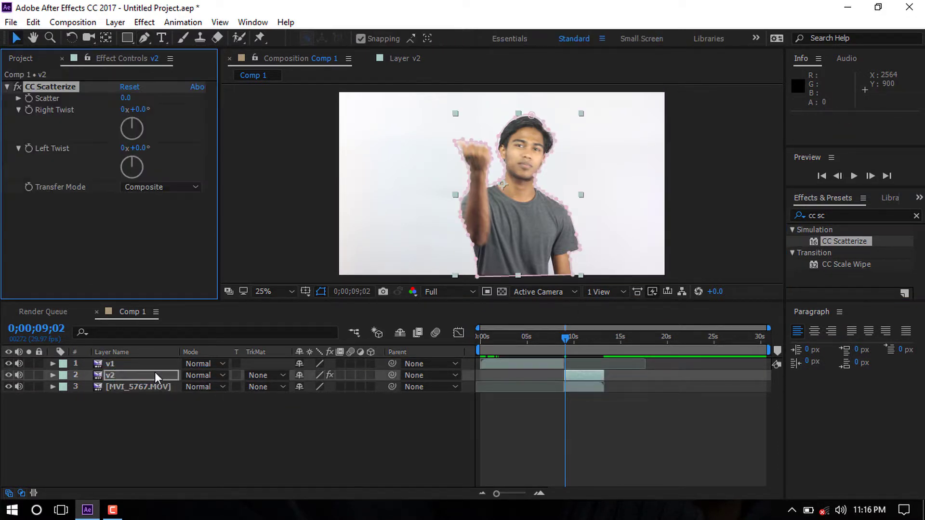
Show layer v2's CC Scatterize properties in the timeline at the 9-second frame.
click(52, 375)
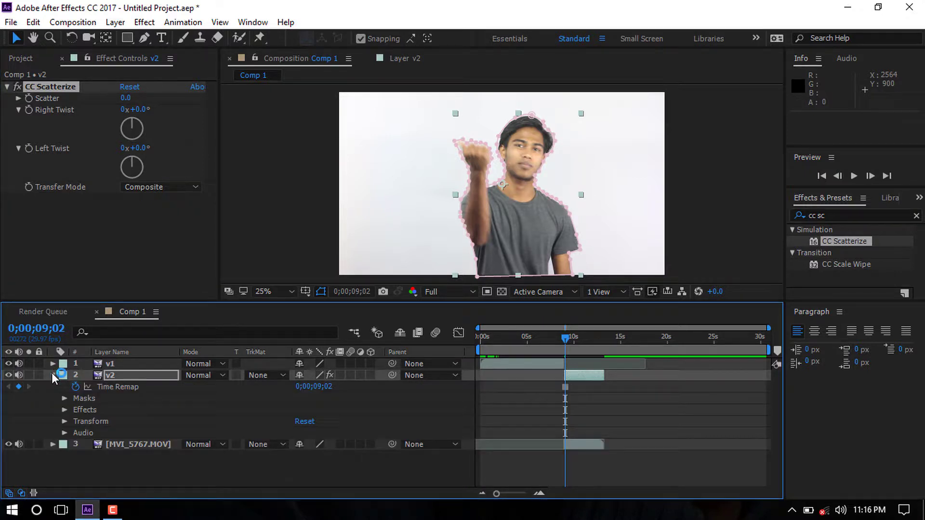
click(64, 409)
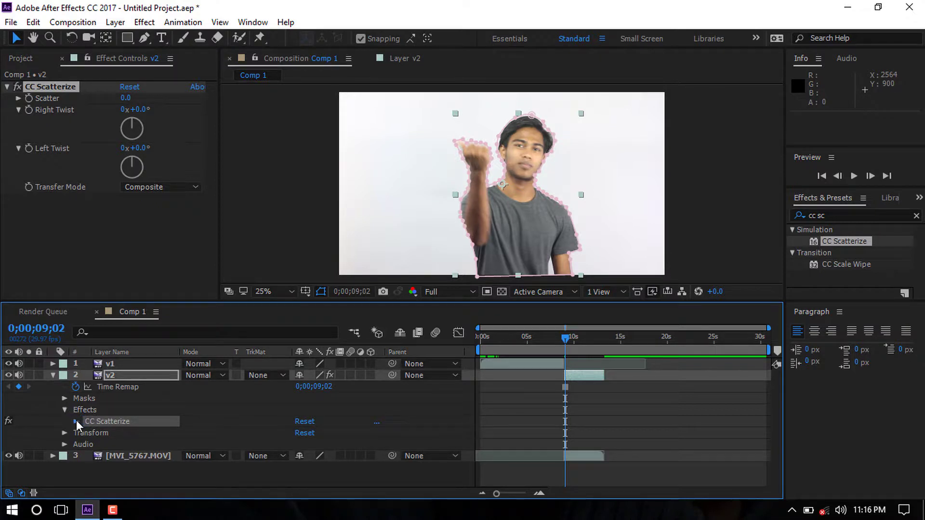
click(76, 421)
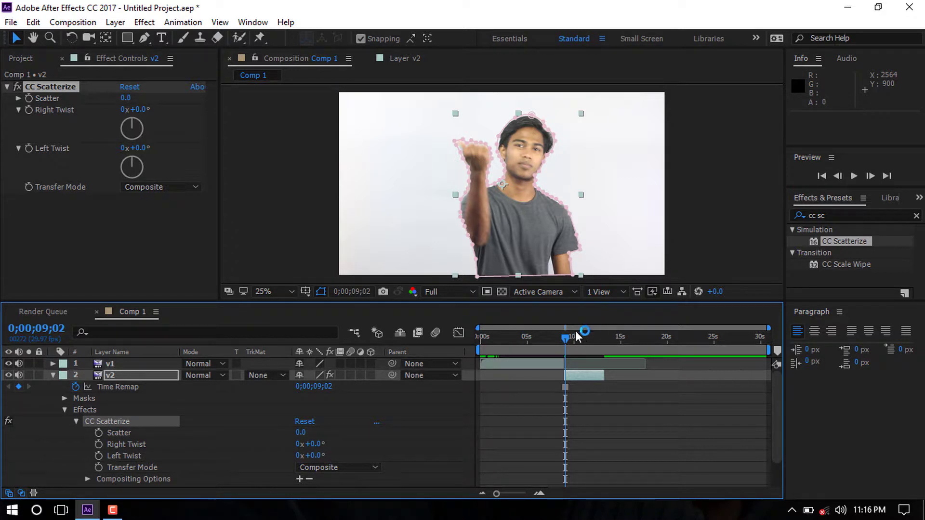
drag(568, 338, 568, 340)
Keyframe Scatter at 0;00;09;00, then set a Scatter keyframe of 500 at 0;00;13;06.
click(98, 433)
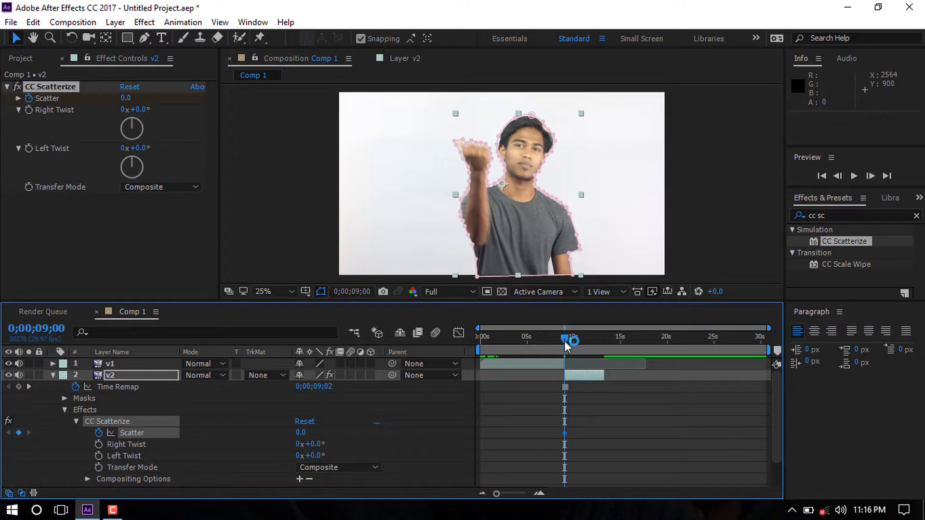
drag(565, 338, 604, 342)
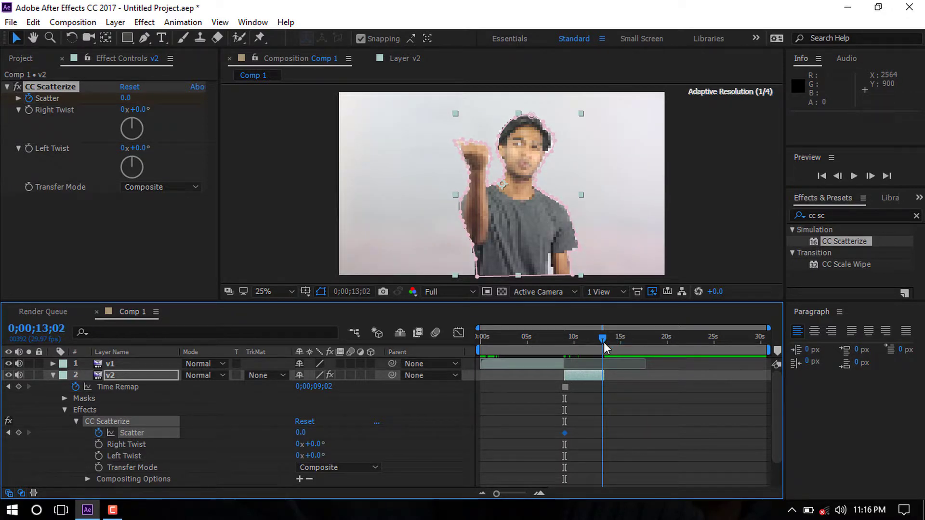
drag(604, 342, 606, 338)
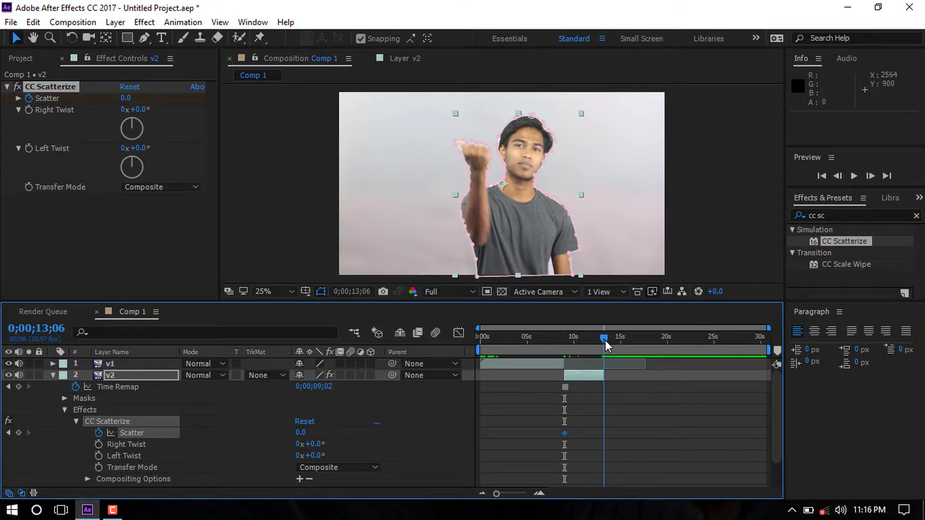
drag(605, 340, 603, 340)
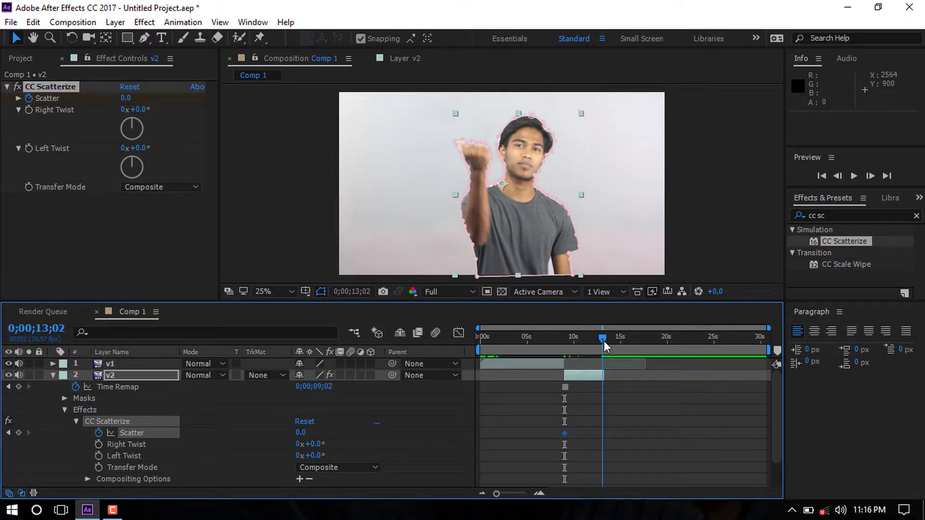
drag(603, 340, 605, 340)
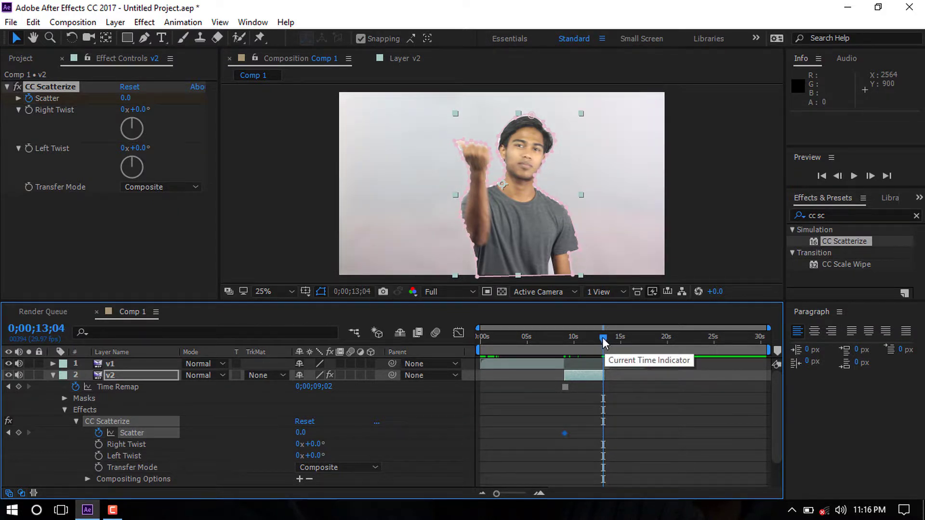
drag(606, 340, 606, 341)
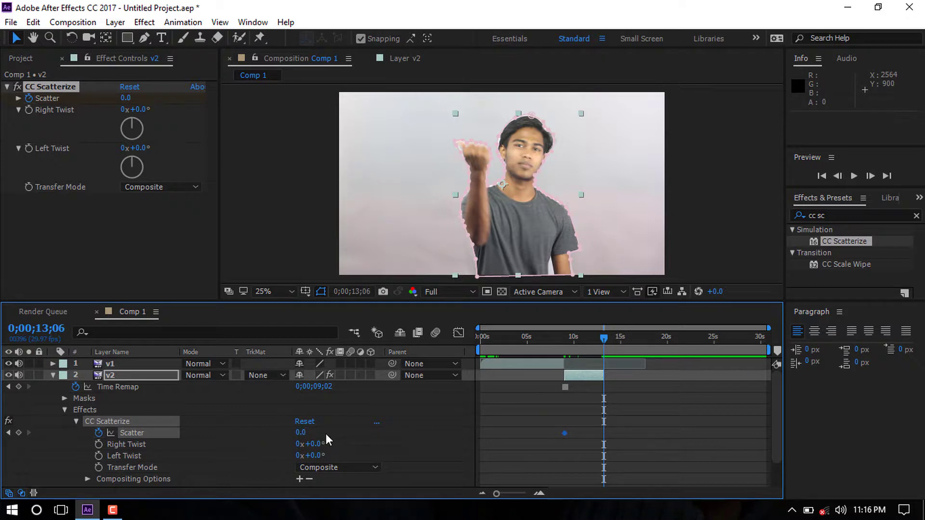
click(302, 432)
text(500)
click(371, 441)
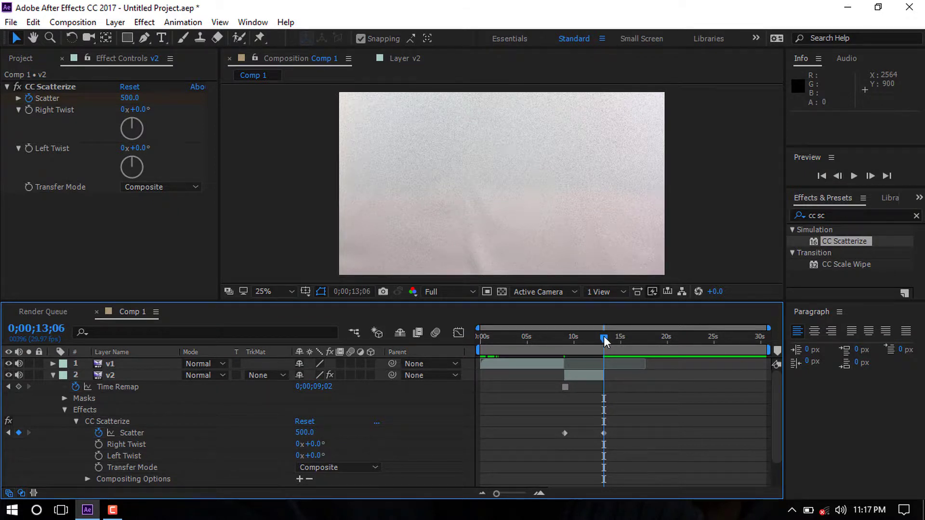
drag(603, 336, 576, 337)
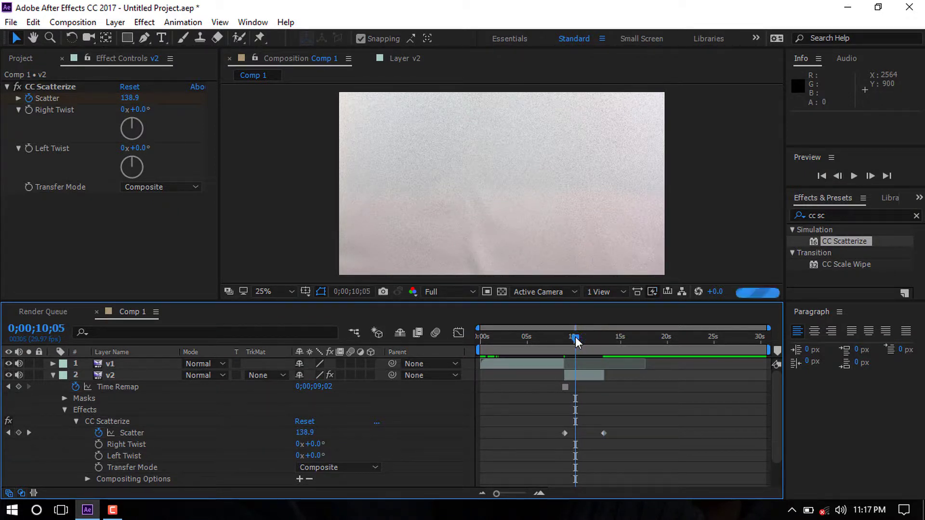
drag(575, 336, 566, 337)
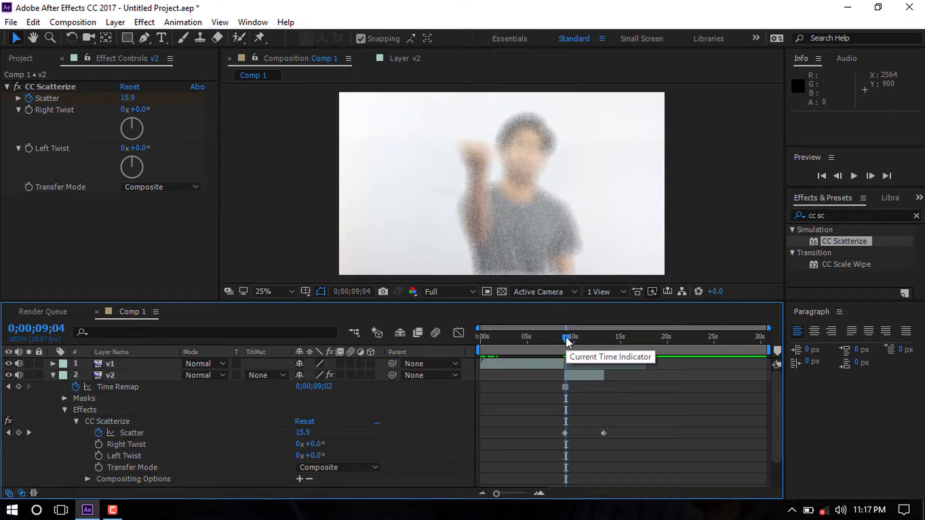
drag(565, 337, 600, 340)
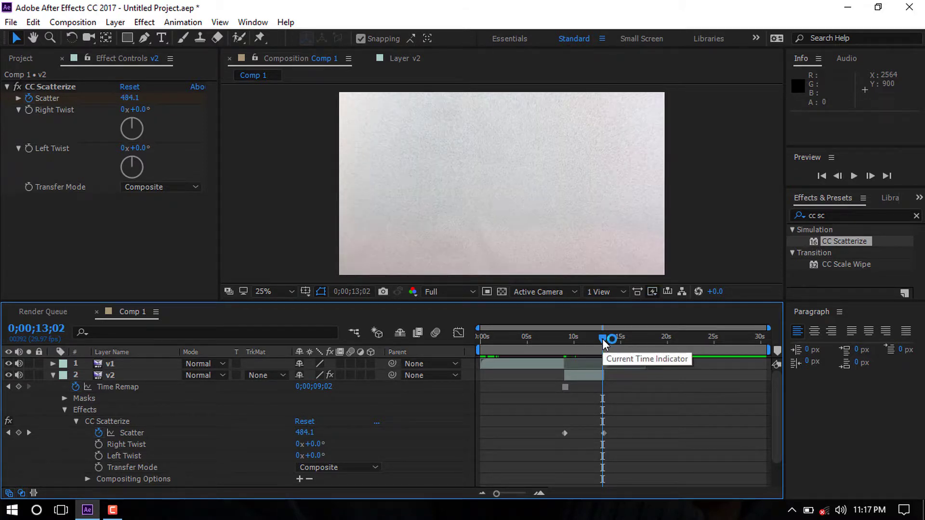
drag(602, 340, 565, 340)
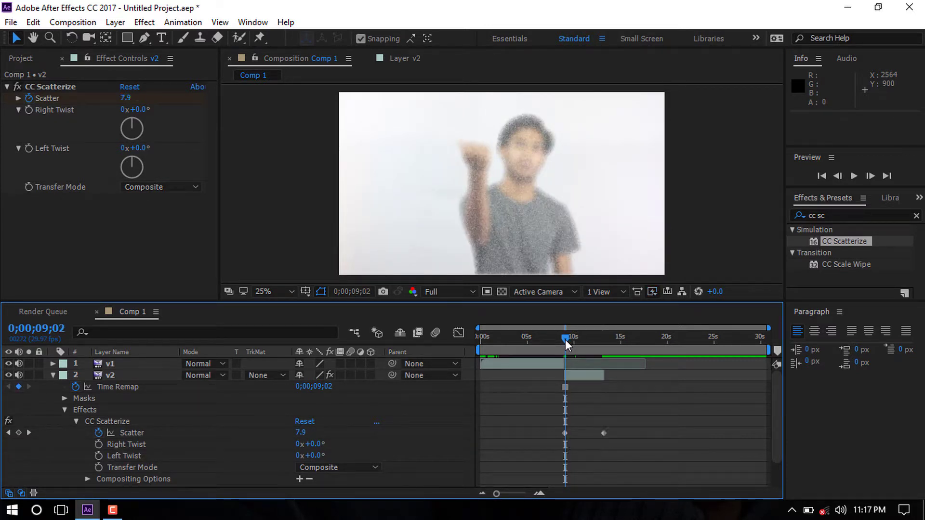
key(space)
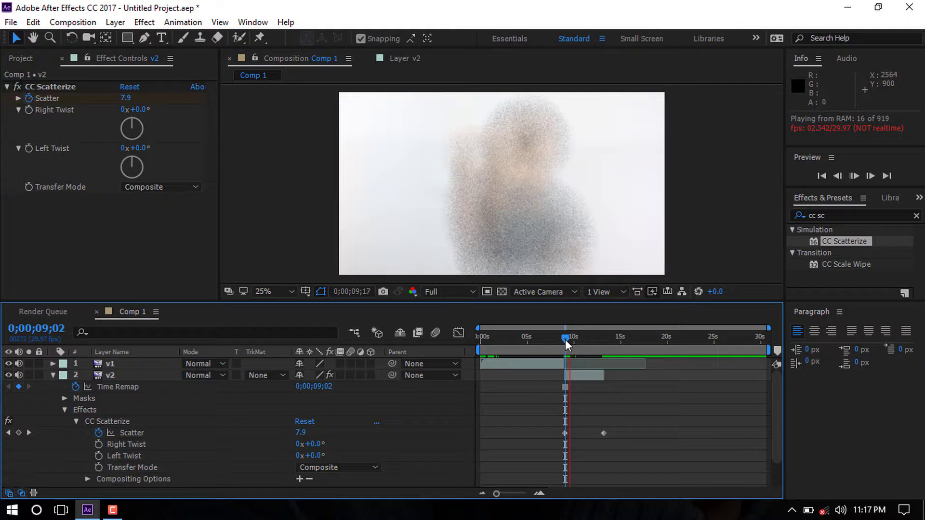
key(space)
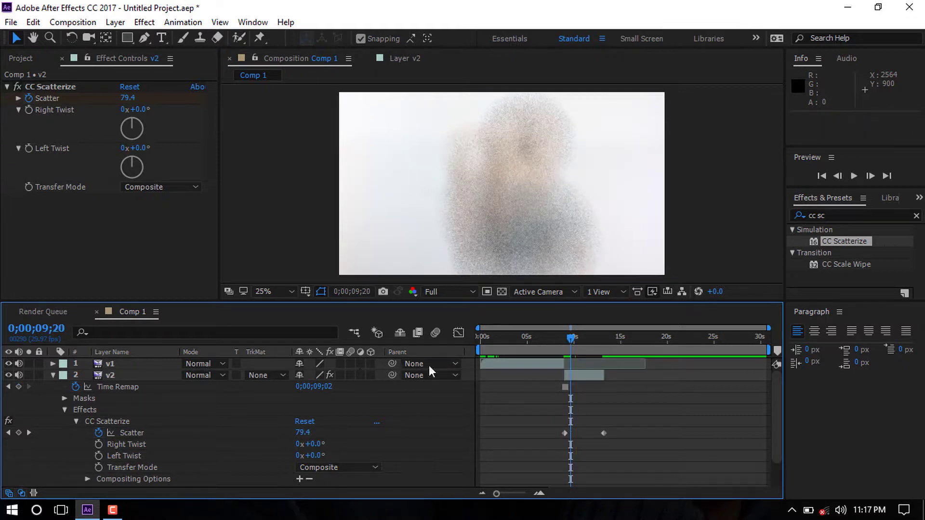
click(572, 340)
drag(571, 339, 564, 343)
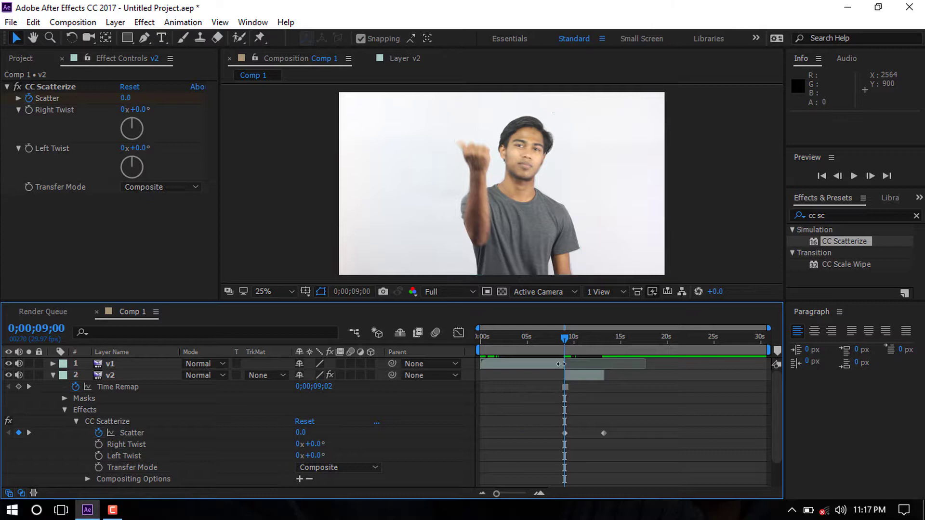
drag(563, 338, 578, 343)
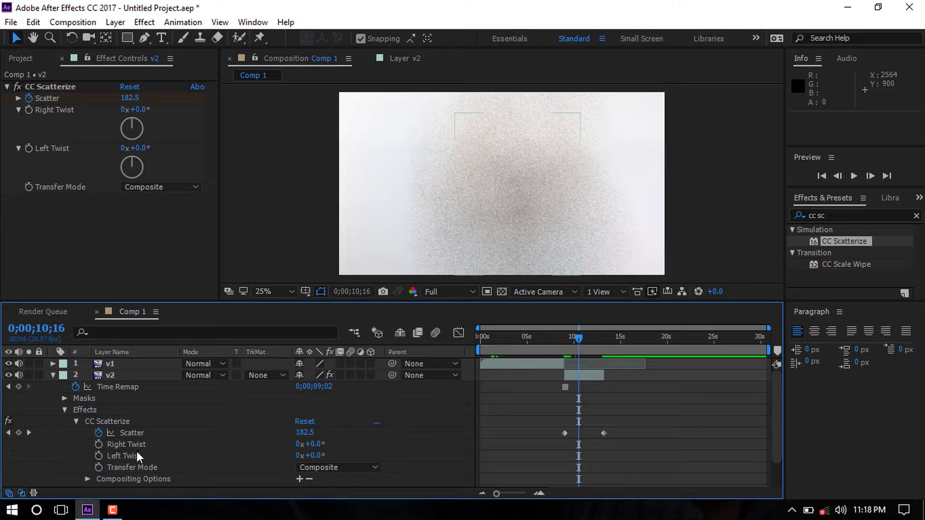
Keyframe Right Twist at 1x+2.2° on v2, then scrub toward 13 seconds to review.
click(99, 455)
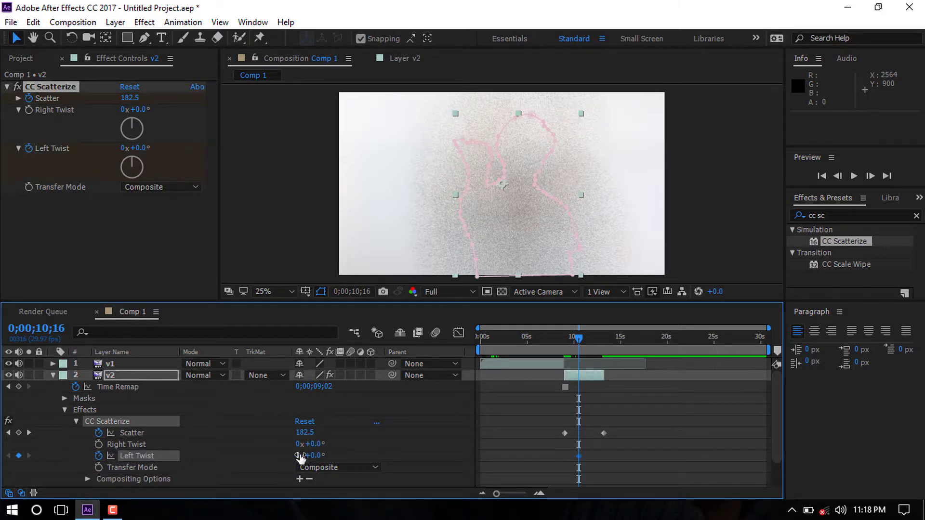
click(98, 456)
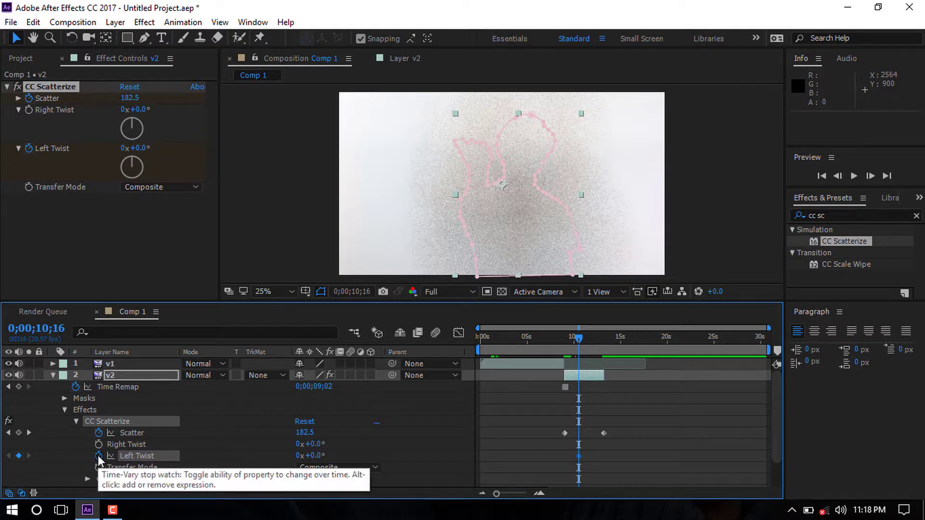
click(99, 444)
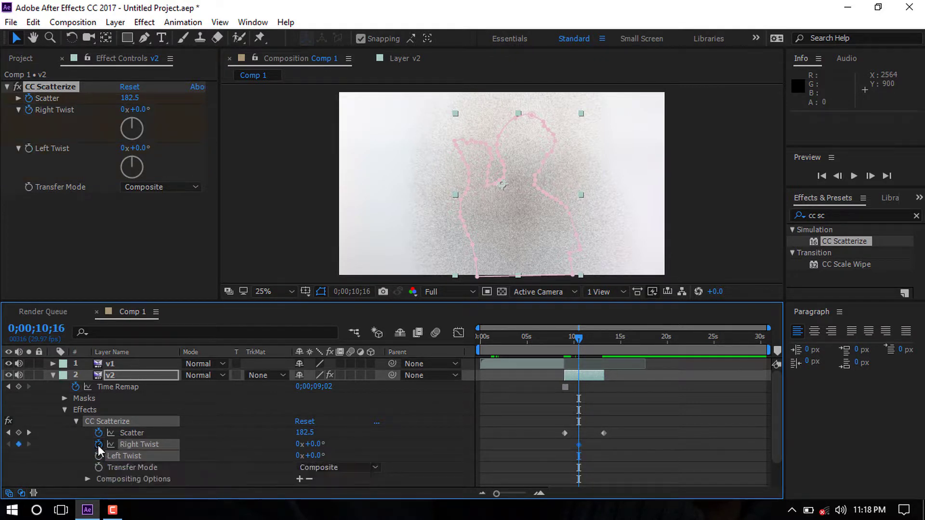
click(299, 444)
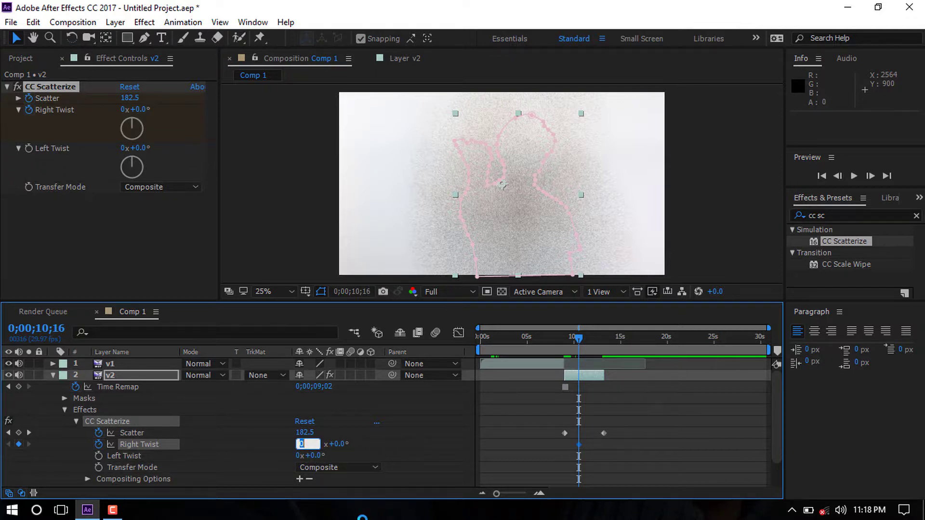
text(1)
click(337, 445)
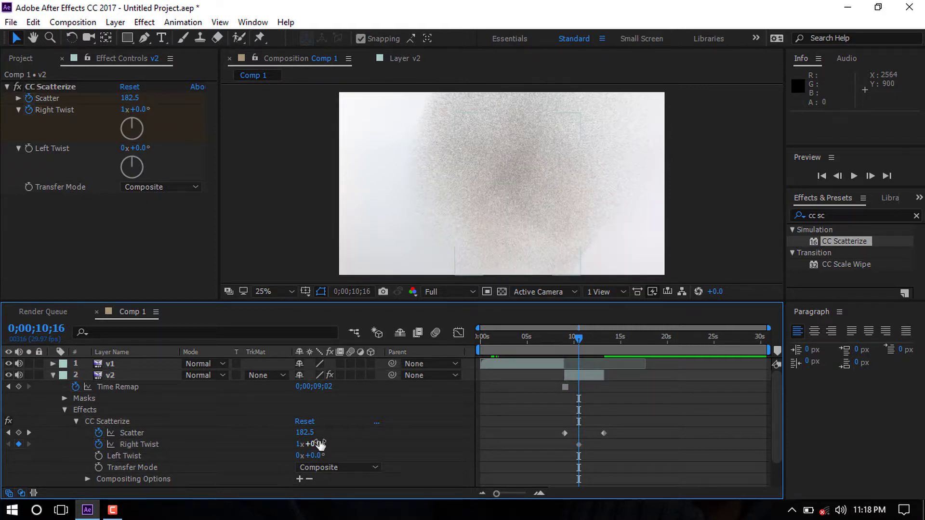
click(320, 444)
text(2)
text(.2)
key(Return)
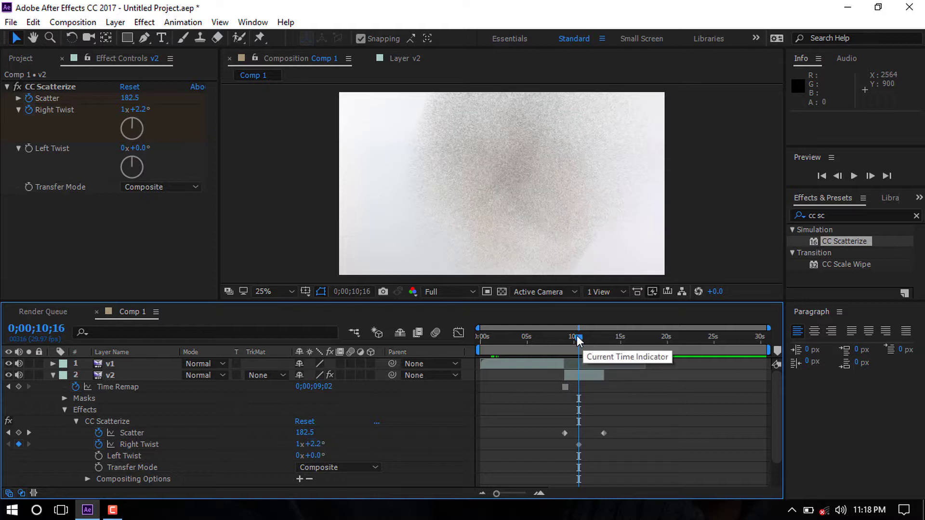
mouse_move(576, 335)
mouse_down()
mouse_move(559, 340)
mouse_move(601, 338)
mouse_up()
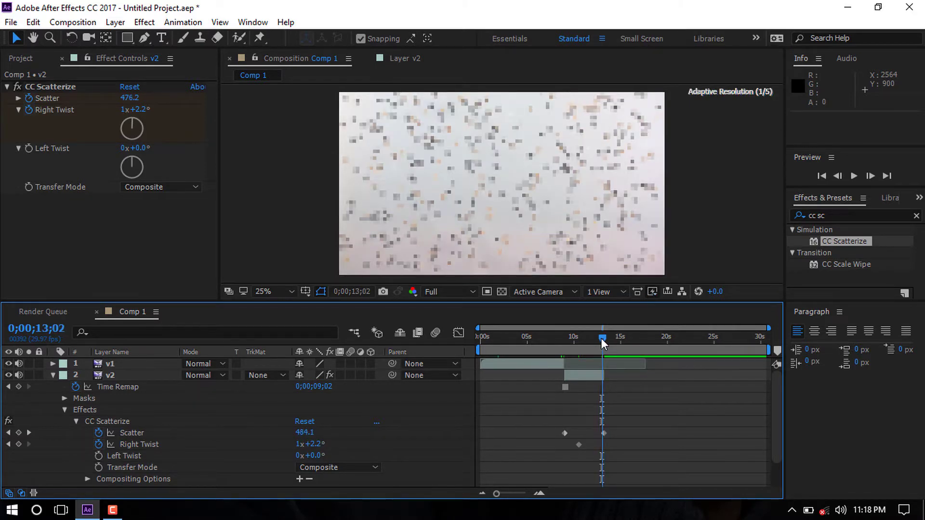
drag(605, 339, 594, 338)
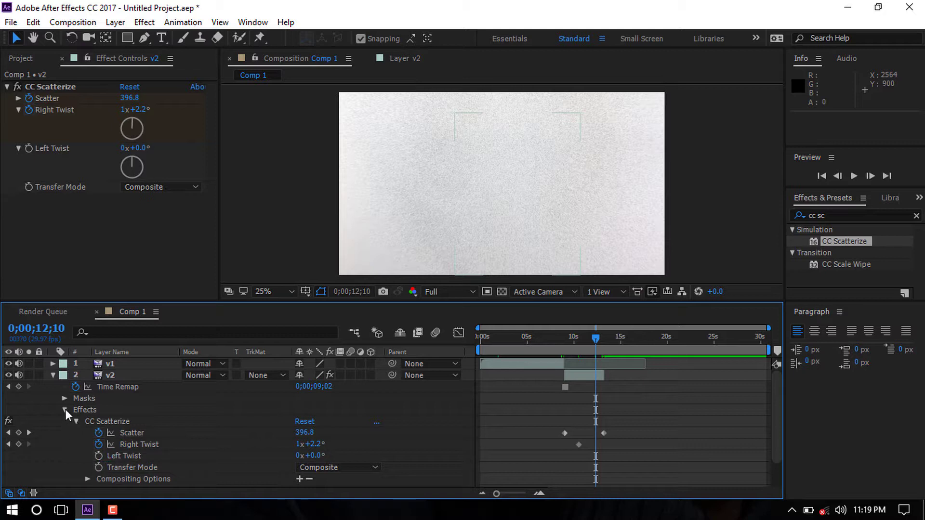
Reveal v2's Transform properties and add a 100% Opacity keyframe at 0;00;12;10.
click(52, 375)
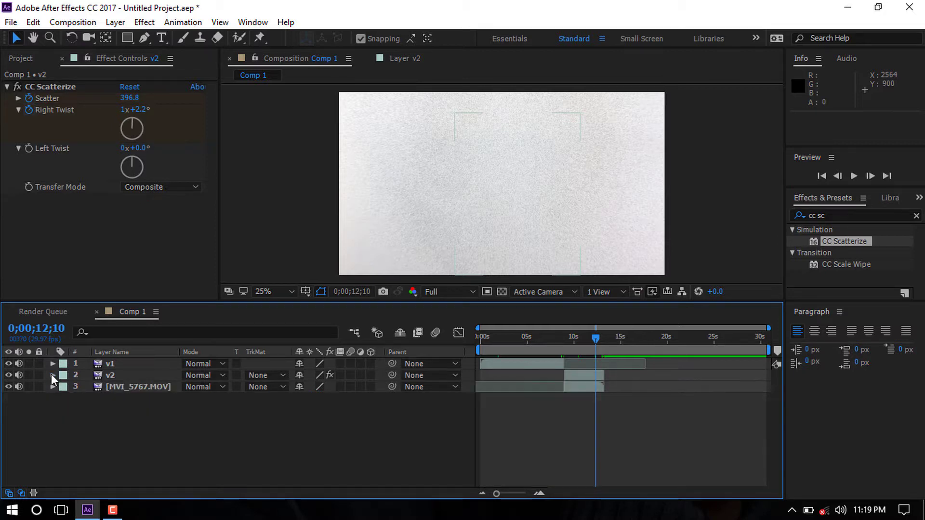
click(52, 375)
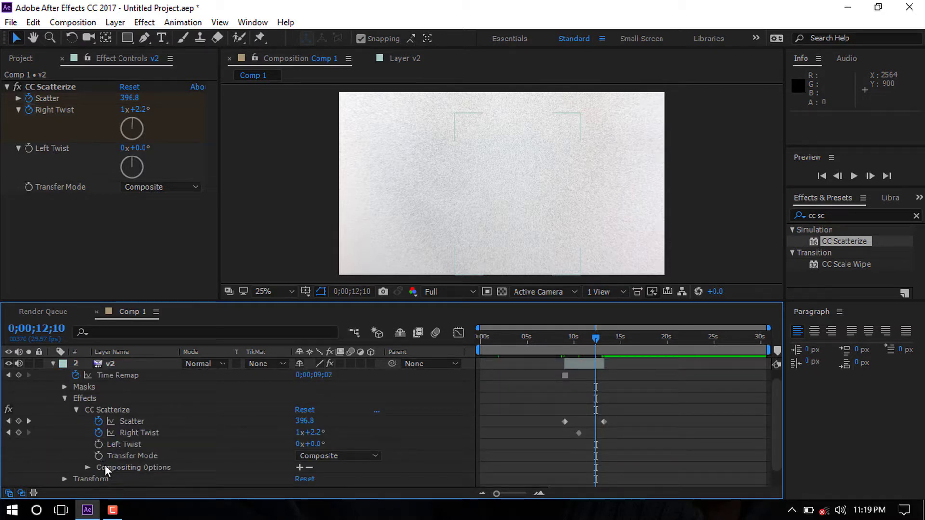
click(65, 397)
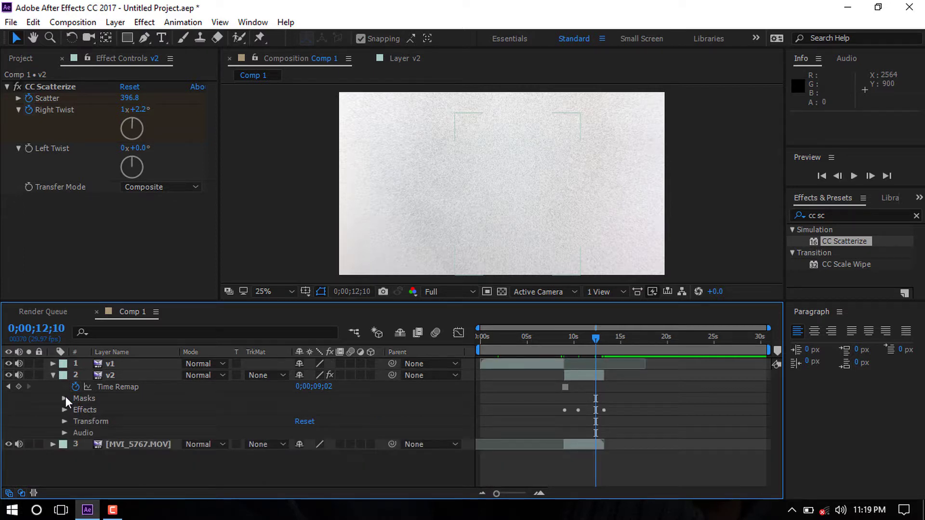
click(65, 421)
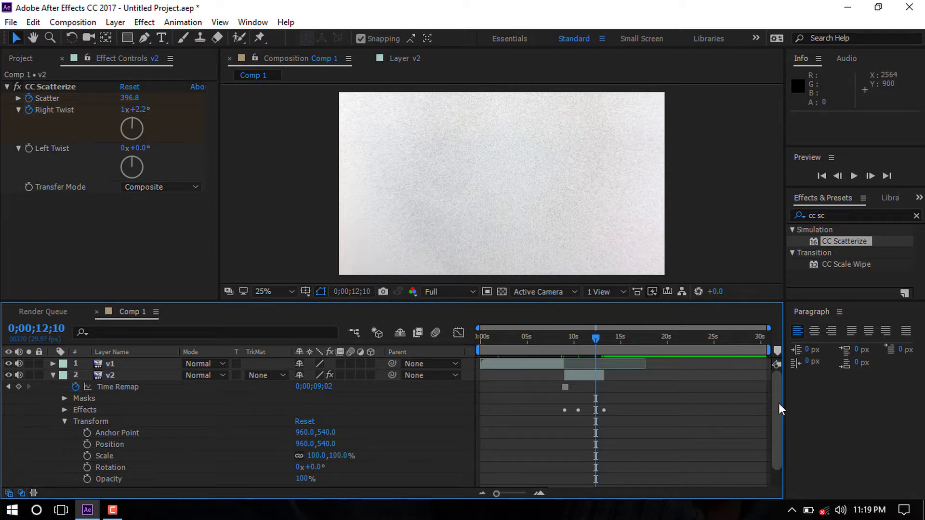
drag(779, 403, 780, 432)
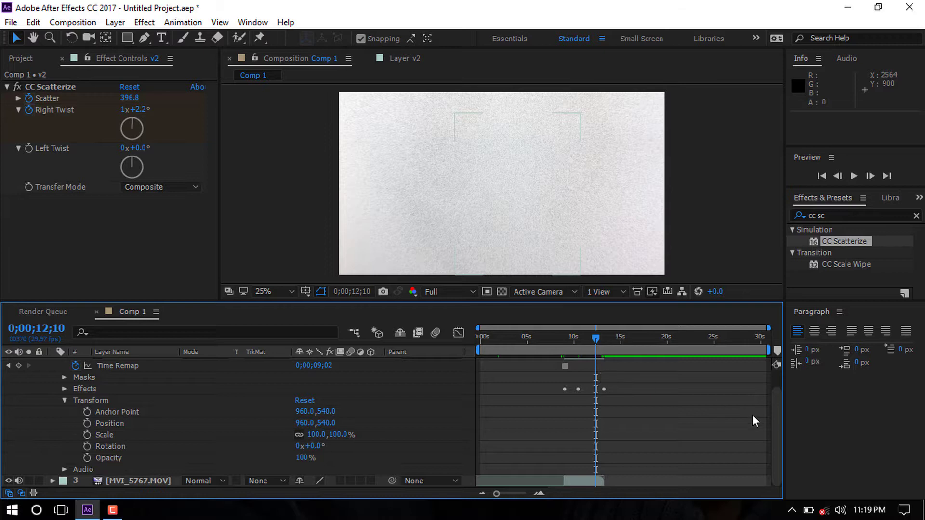
drag(781, 420, 777, 409)
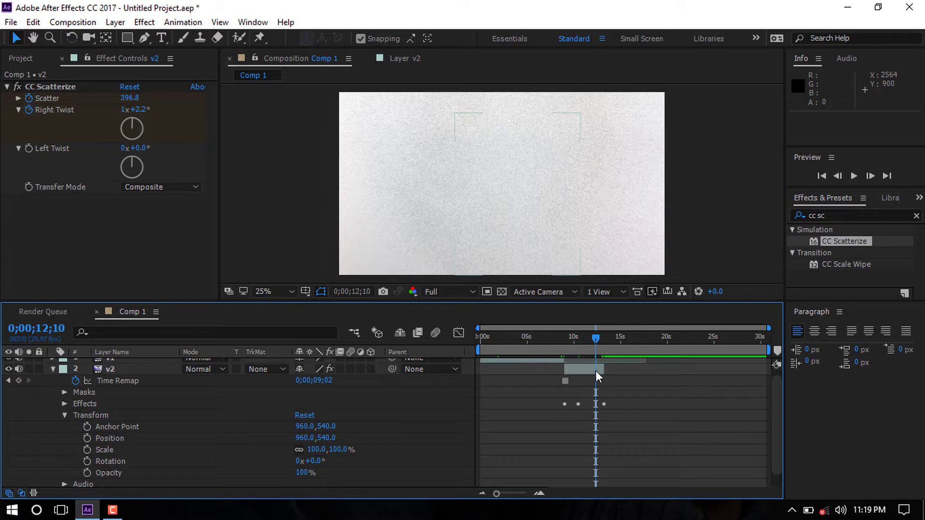
click(88, 472)
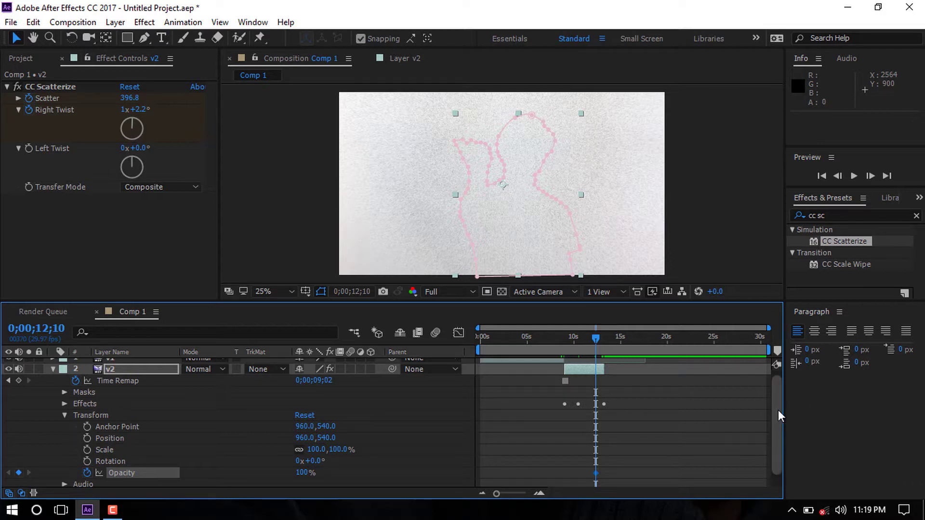
Set v2's Opacity to 0% at 0;00;13;06 and collapse the layer.
scroll(779, 414, down, 1)
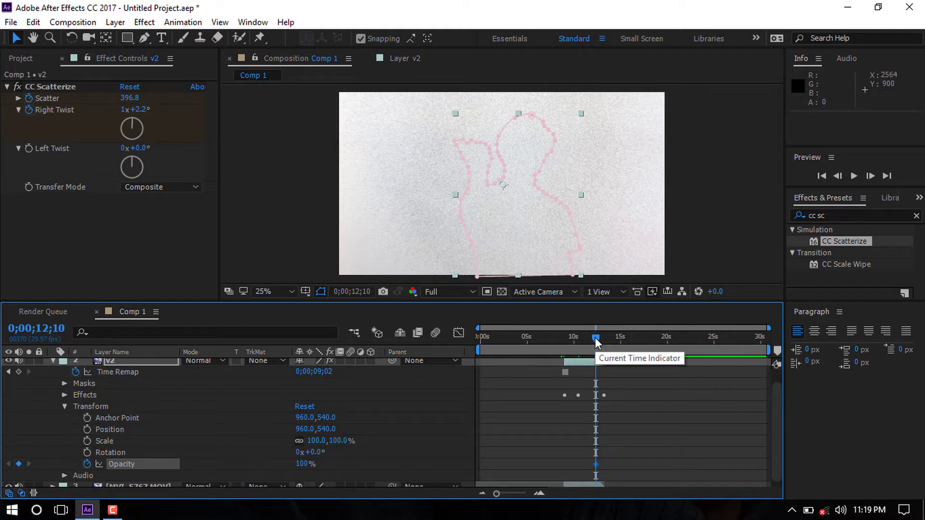
drag(595, 337, 603, 337)
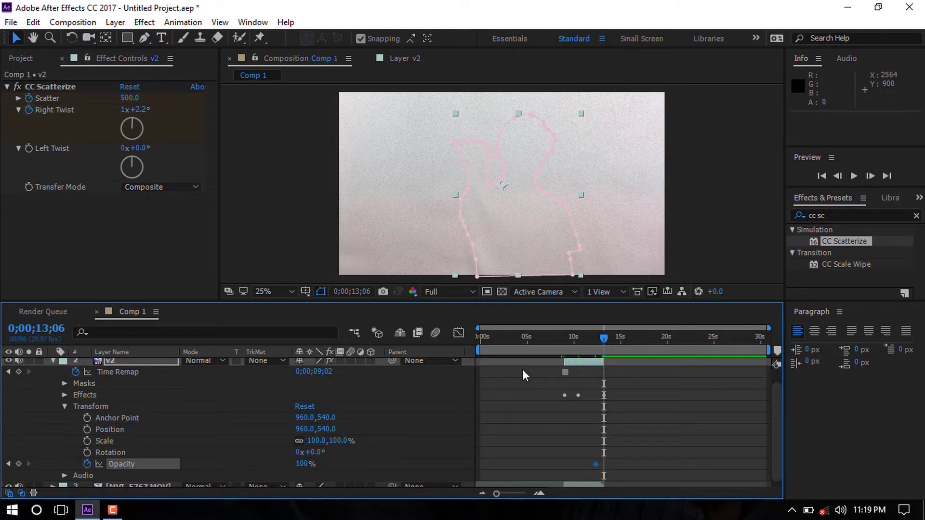
click(605, 335)
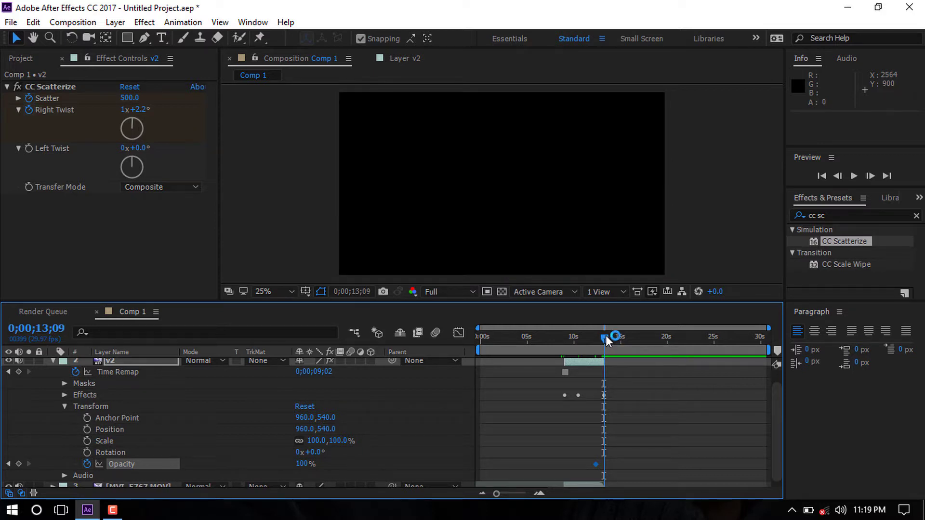
key(Page_Up)
key(Page_Up)
key(Page_Up)
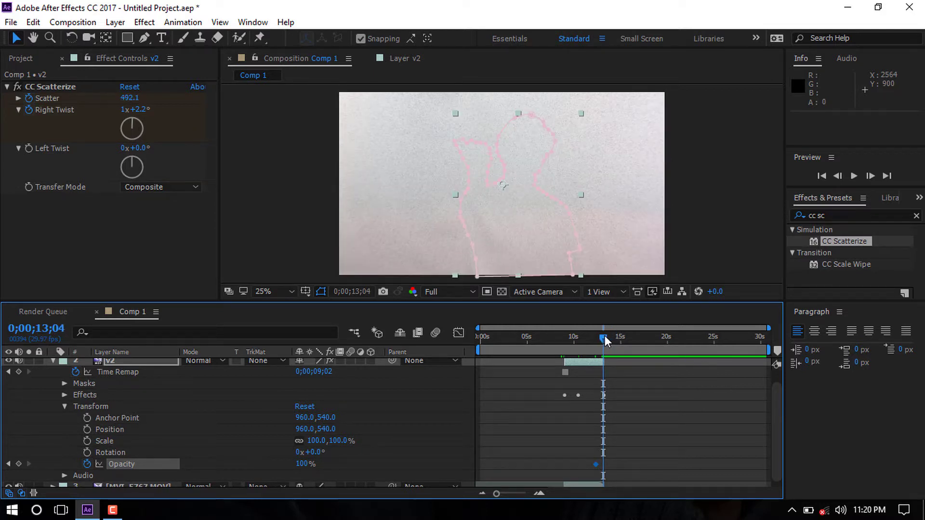
key(Page_Down)
key(Page_Down)
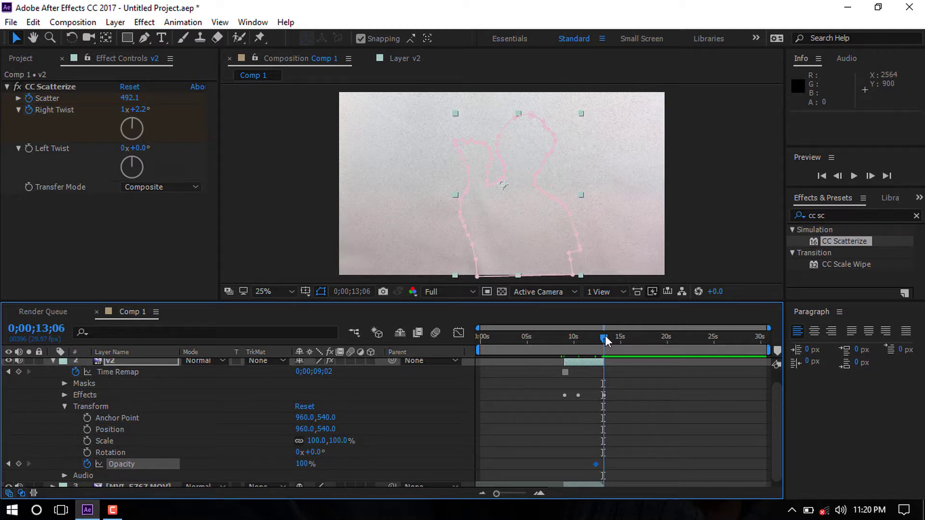
click(307, 463)
text(0)
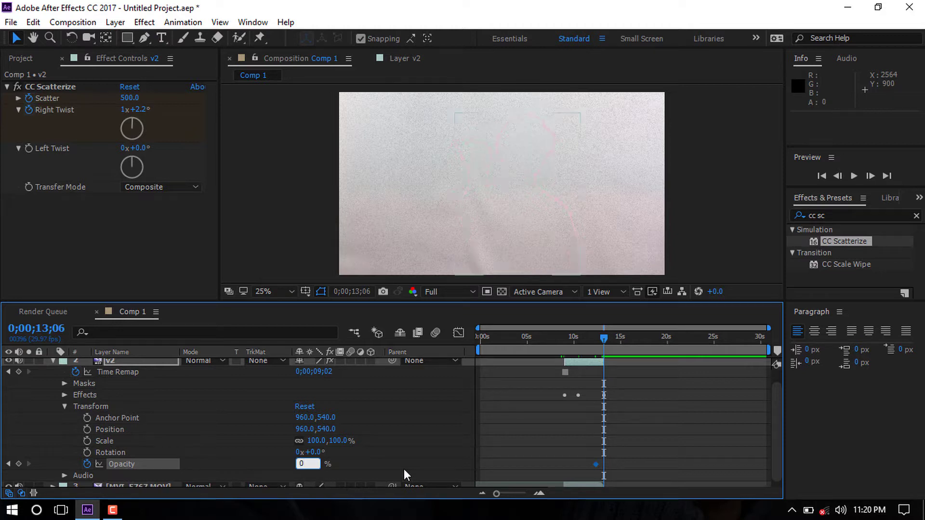
key(Return)
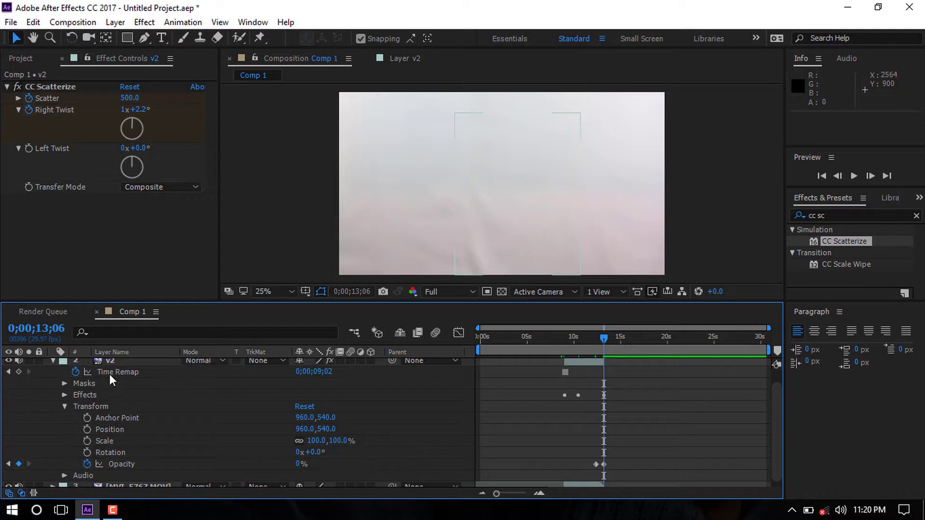
click(53, 360)
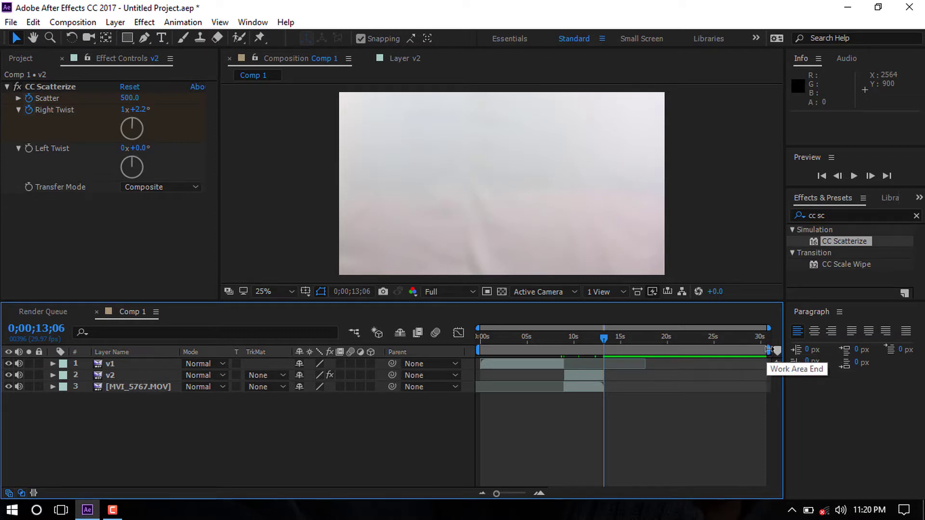
drag(769, 350, 623, 362)
drag(616, 363, 608, 362)
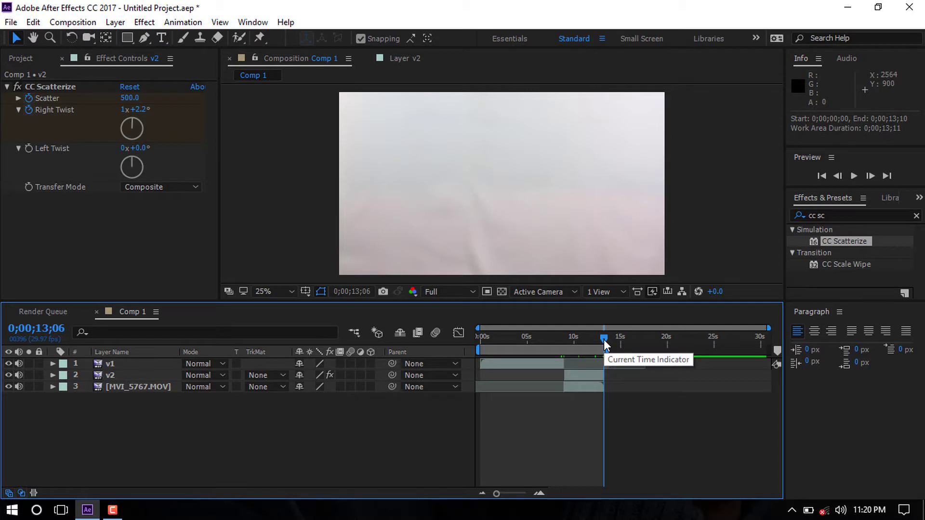
drag(604, 339, 614, 341)
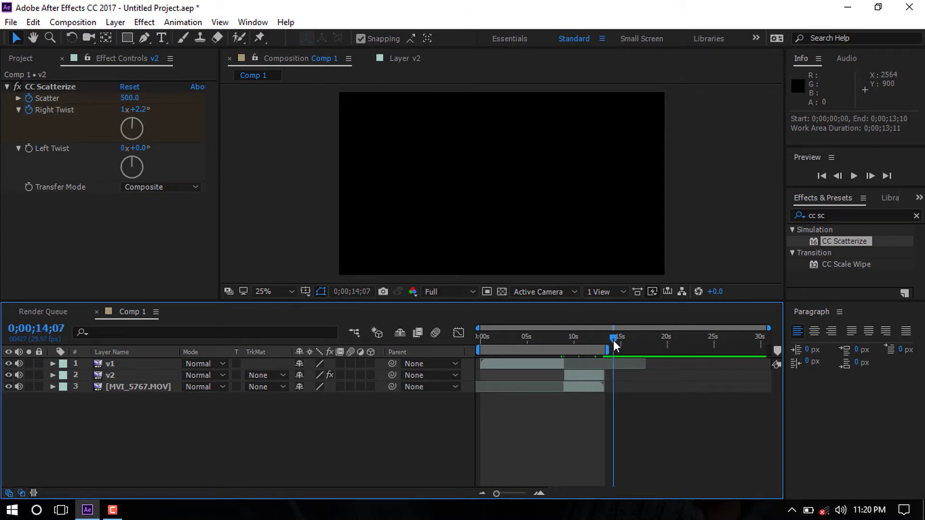
key(ctrl+z)
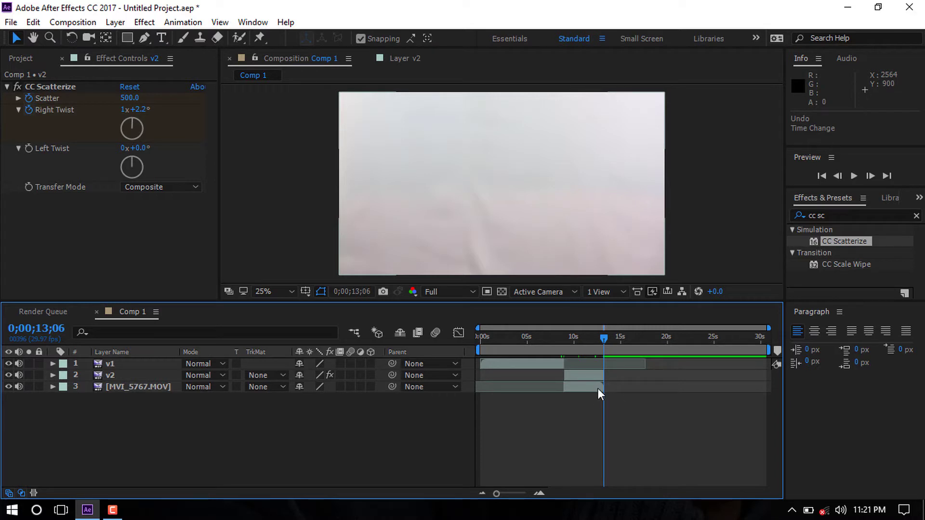
Duplicate the MVI_5767.MOV layer and slide the copy to start at 0;00;13;06.
click(594, 388)
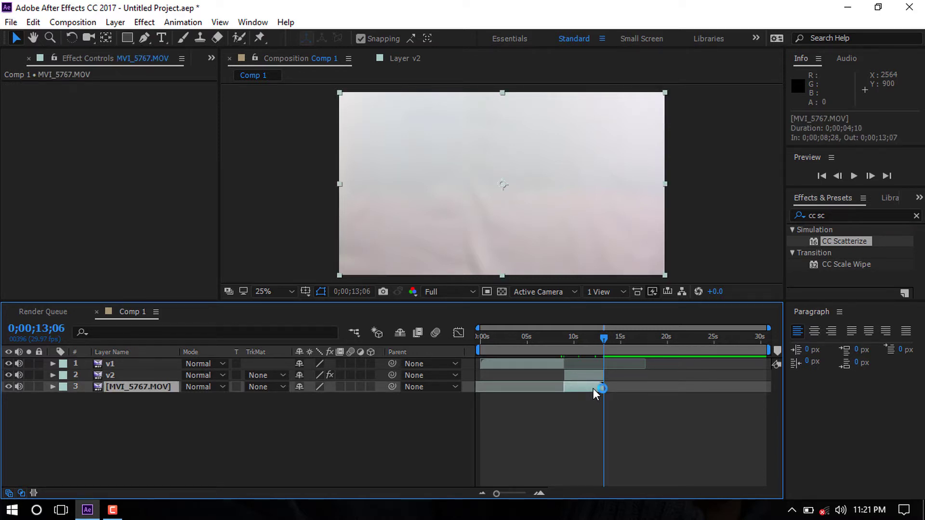
key(ctrl+d)
drag(591, 398, 629, 390)
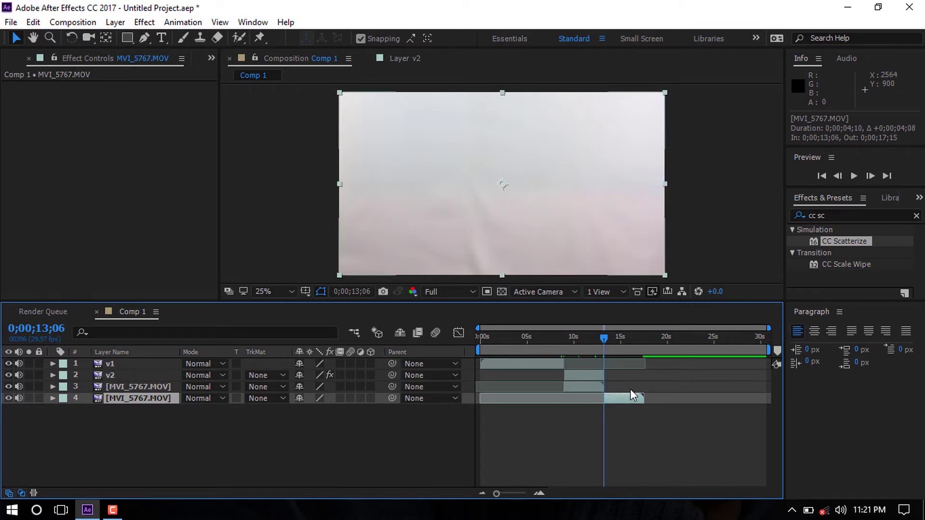
click(610, 360)
mouse_move(602, 338)
mouse_down()
mouse_move(583, 348)
mouse_move(607, 351)
mouse_up()
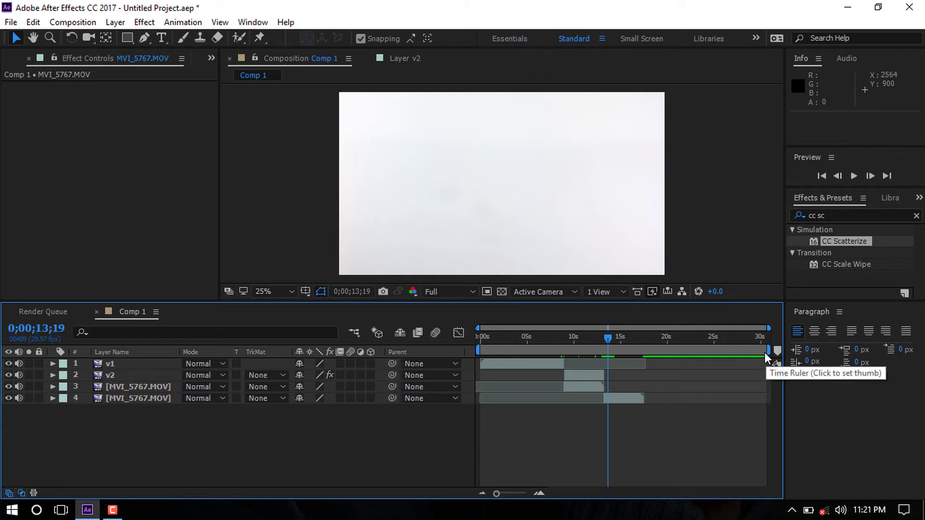
End the work area at the footage copy's end, trim Comp 1 to it, then return to 0;00;08;27.
drag(770, 350, 648, 362)
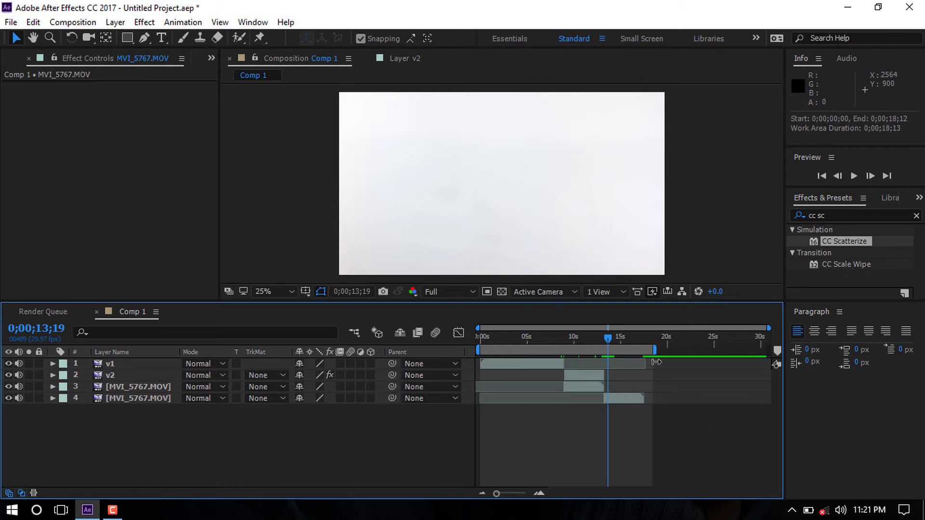
right_click(635, 351)
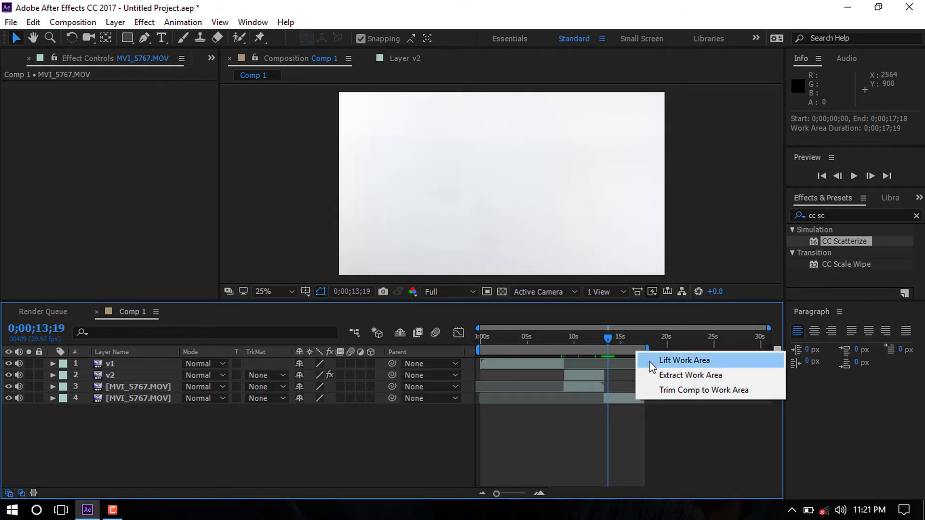
click(662, 385)
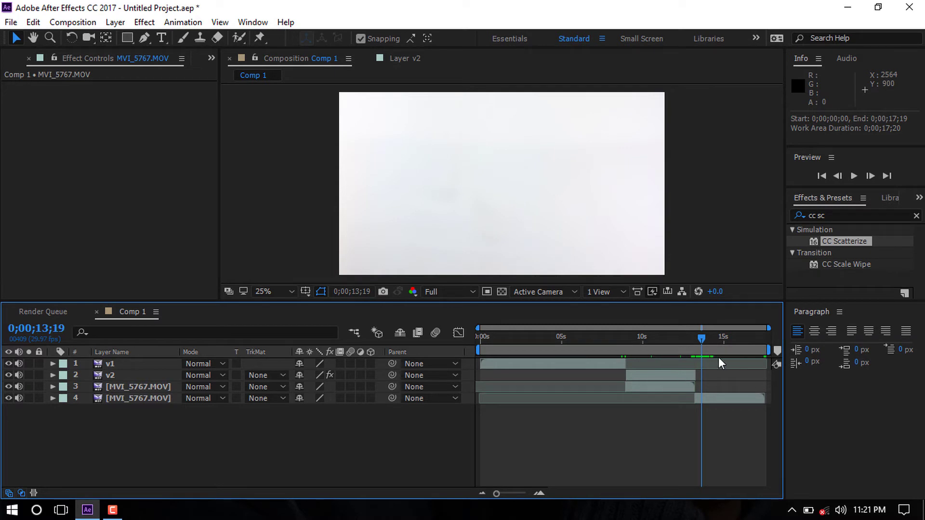
click(698, 337)
drag(699, 337, 625, 340)
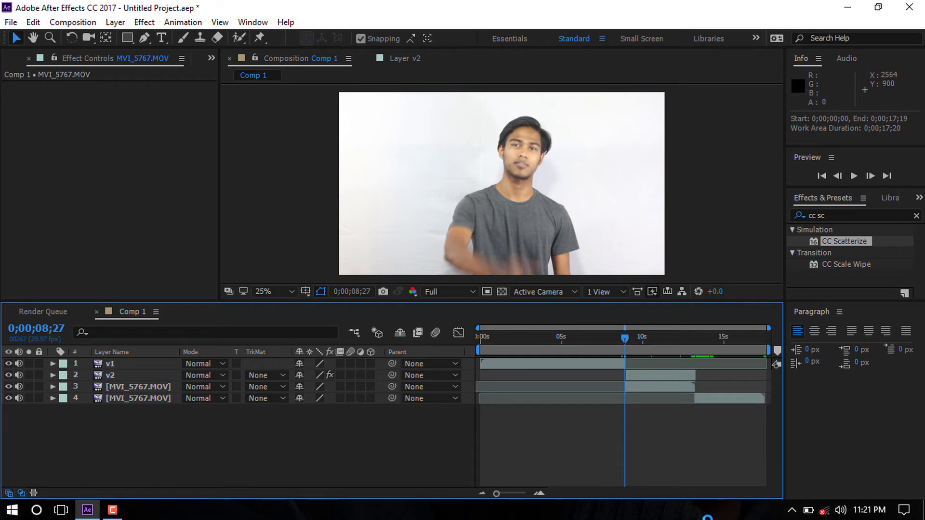
Preview the disintegration, scrub back to about 0;00;09;00, then open the File menu.
key(space)
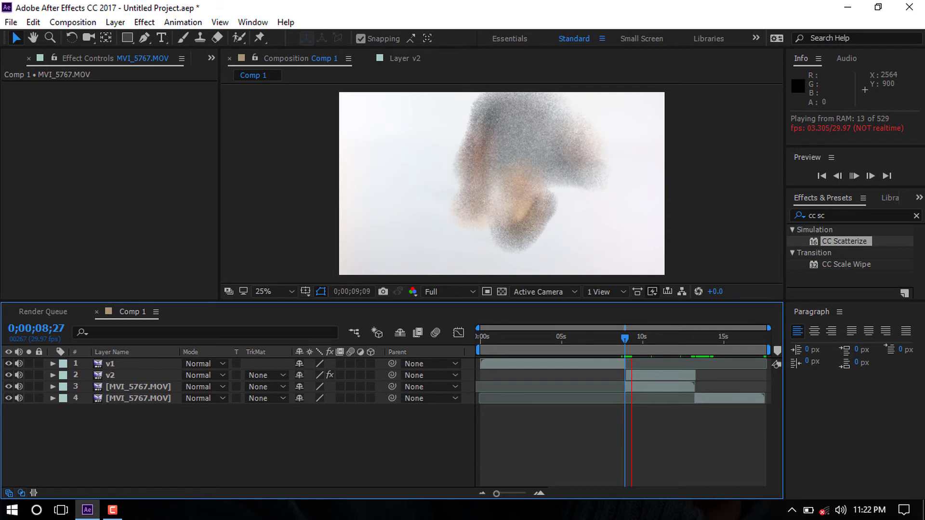
key(space)
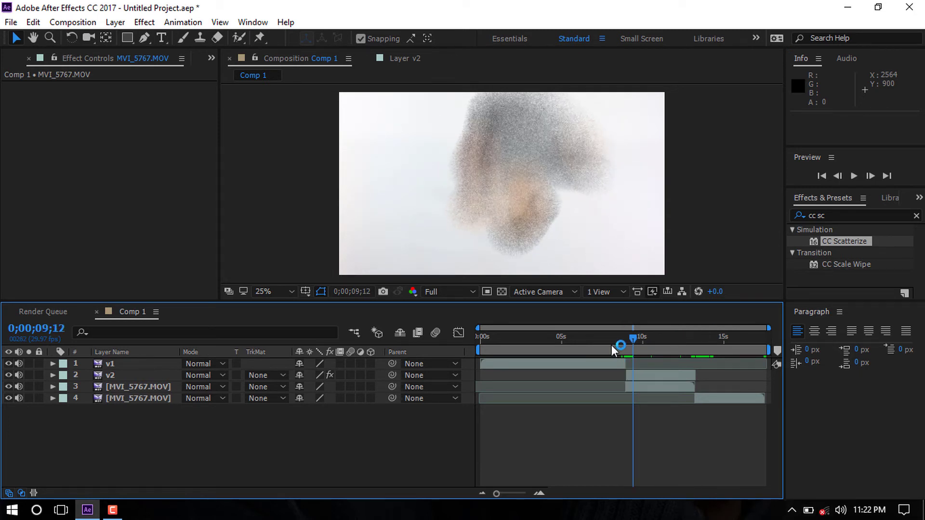
mouse_move(635, 337)
mouse_down()
mouse_move(609, 338)
mouse_move(626, 349)
mouse_up()
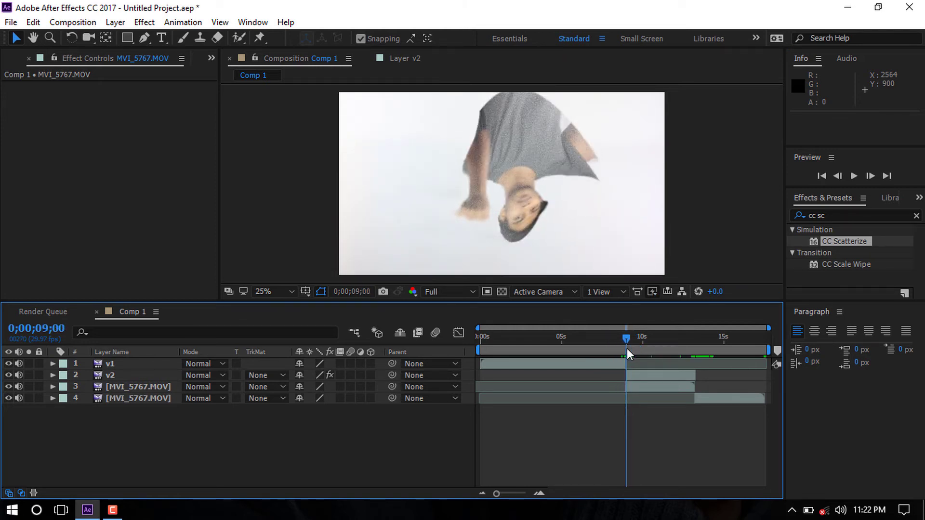
key(space)
key(space)
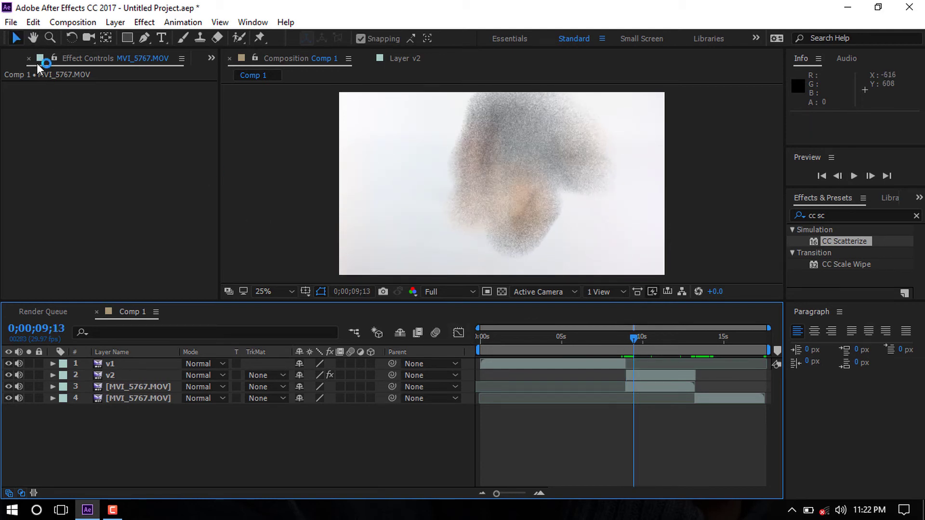
click(11, 23)
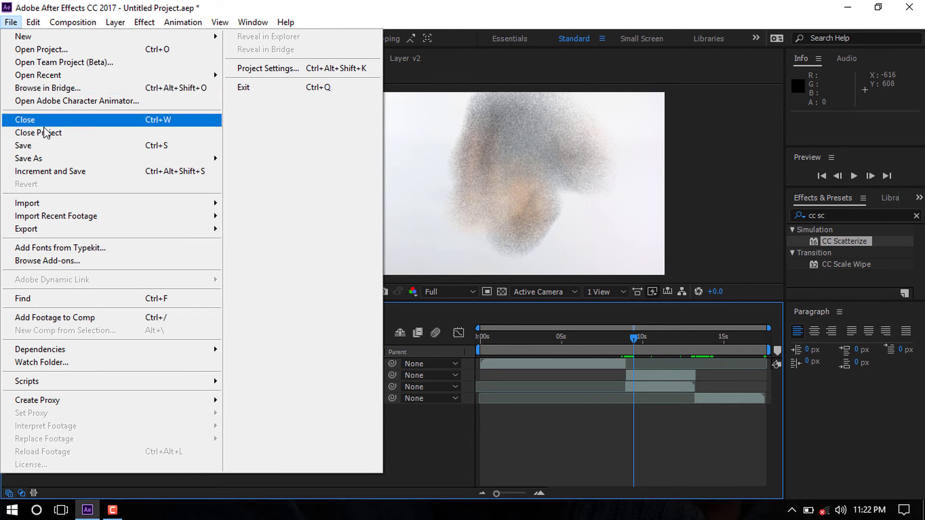
Add Comp 1 to the Render Queue and render it to the lossless Comp 1.avi.
mouse_move(51, 231)
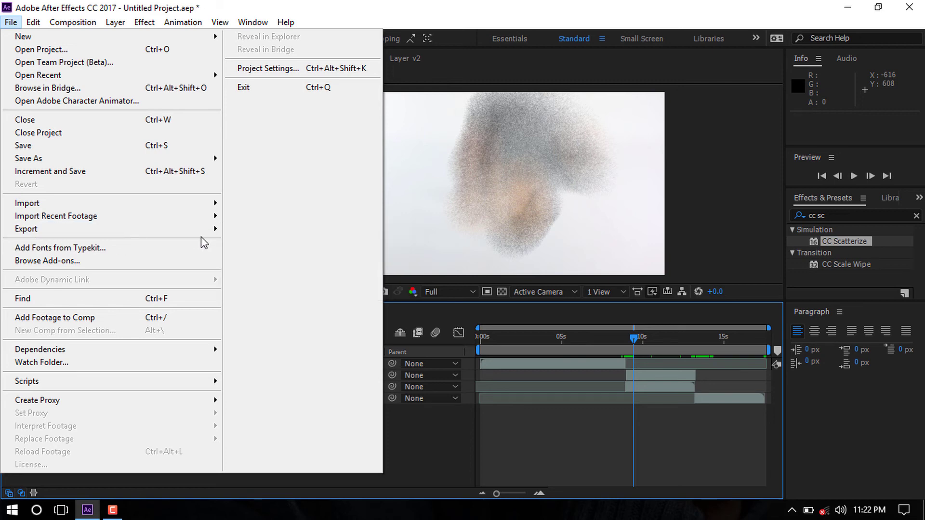
click(266, 246)
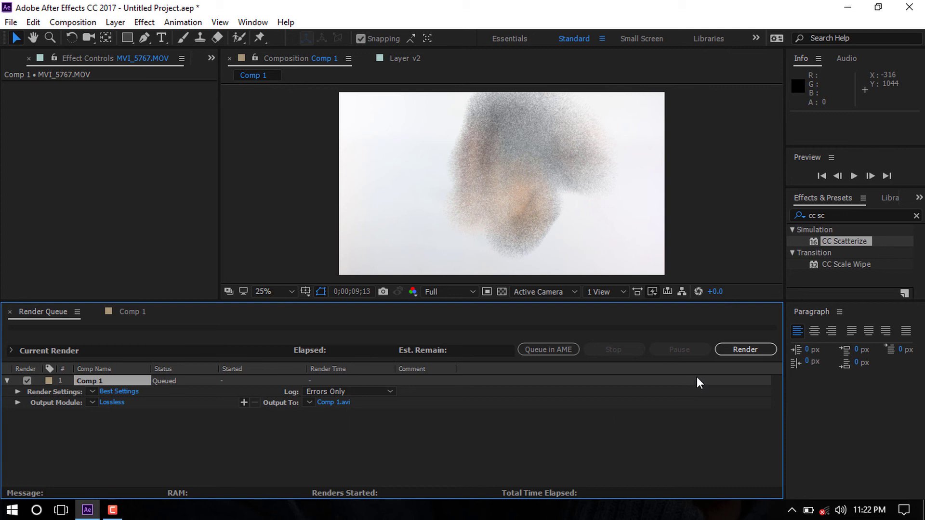
click(739, 350)
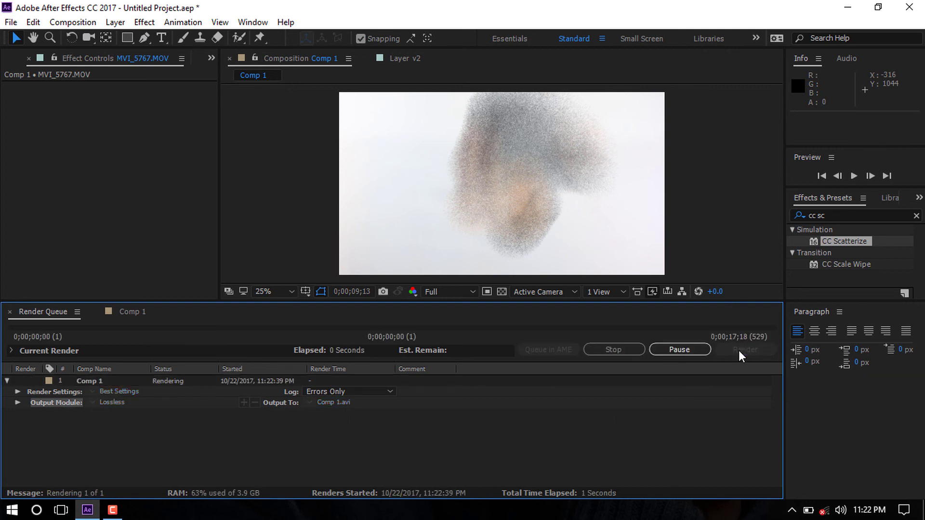